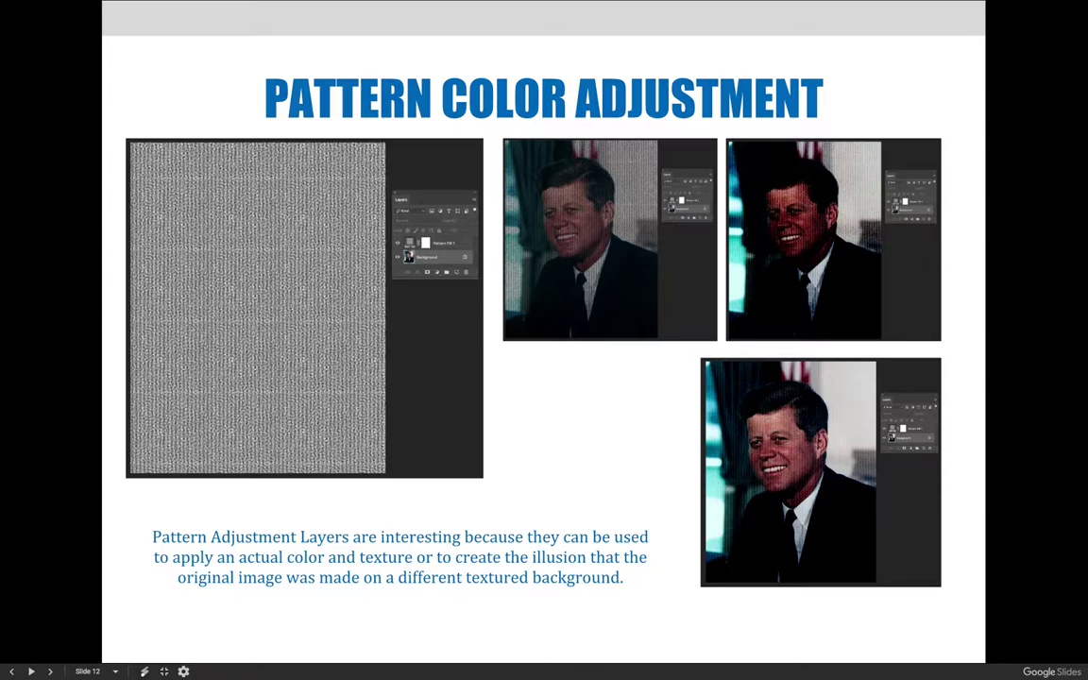
Exit the Google Slides slideshow and bring up Photoshop showing the urn image ART1280_48.jpg
{"action": "key", "text": "Escape"}
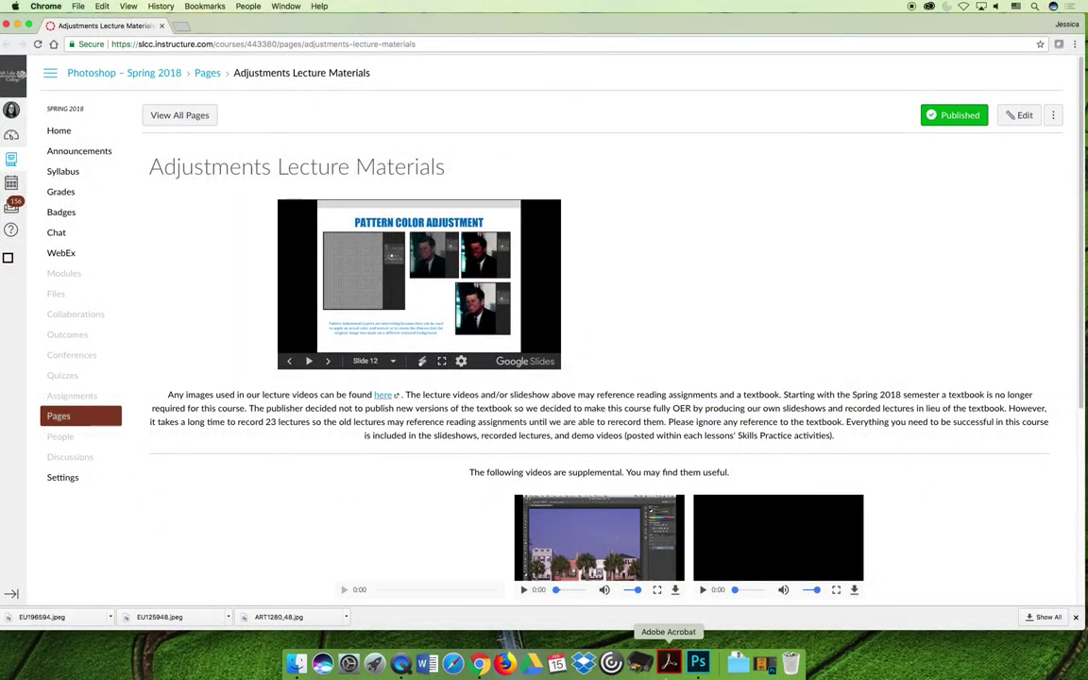
{"action": "left_click", "coordinate": [700, 664]}
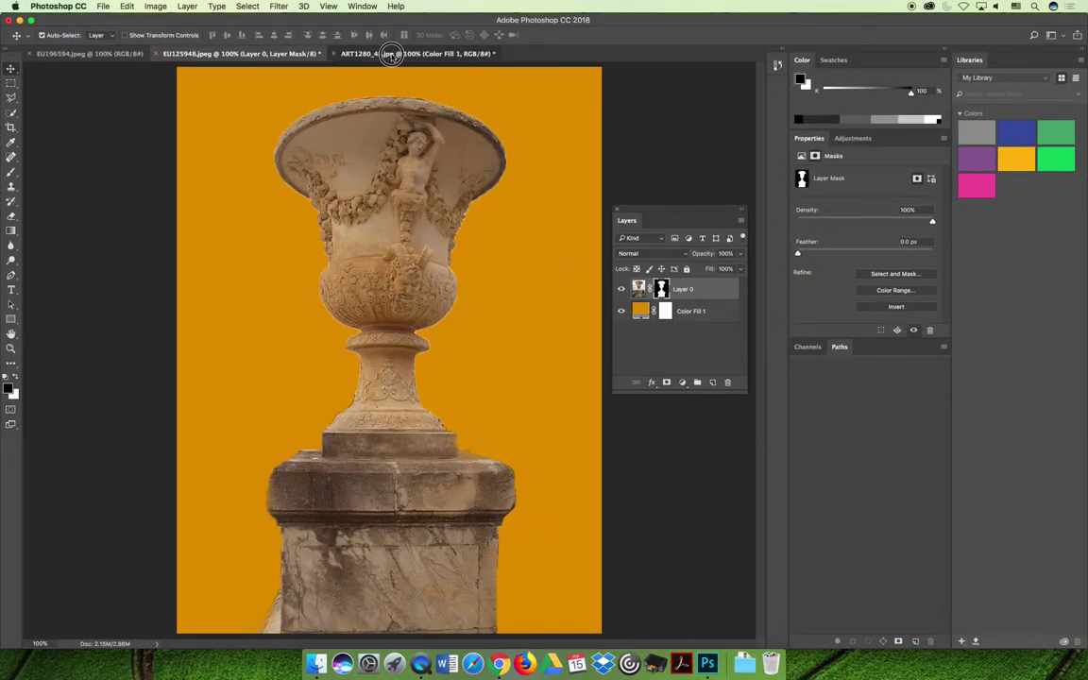
In the EU196594 clogs document, convert the locked Background into an unlocked Layer 0
{"action": "left_click", "coordinate": [406, 53]}
{"action": "left_click", "coordinate": [248, 54]}
{"action": "left_click", "coordinate": [88, 53]}
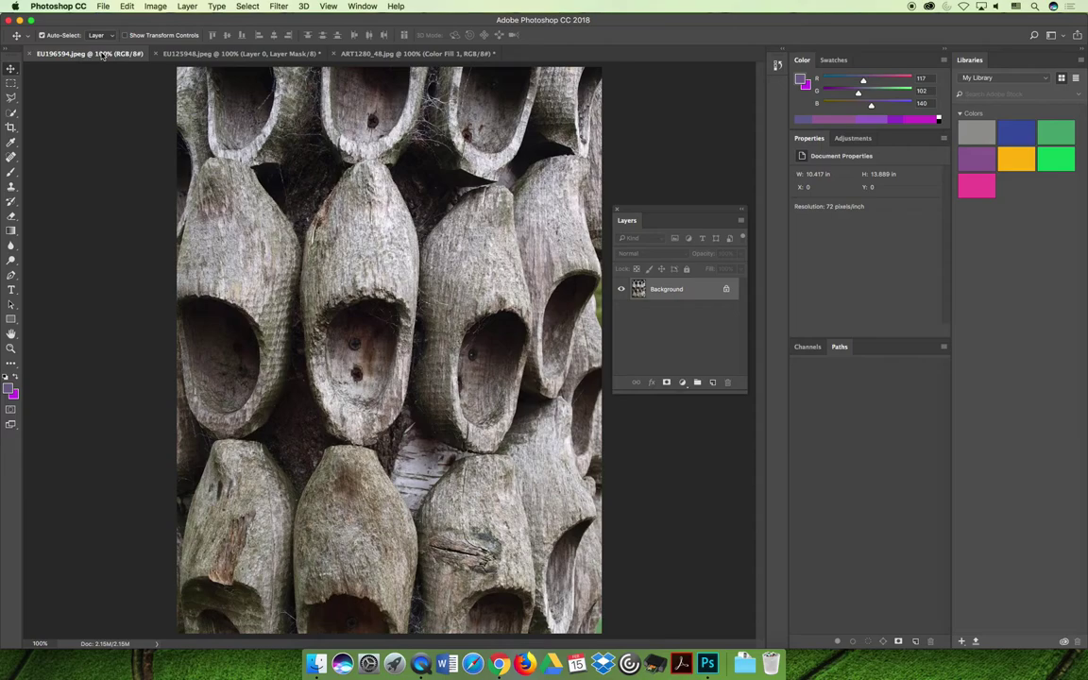
{"action": "double_click", "coordinate": [674, 292]}
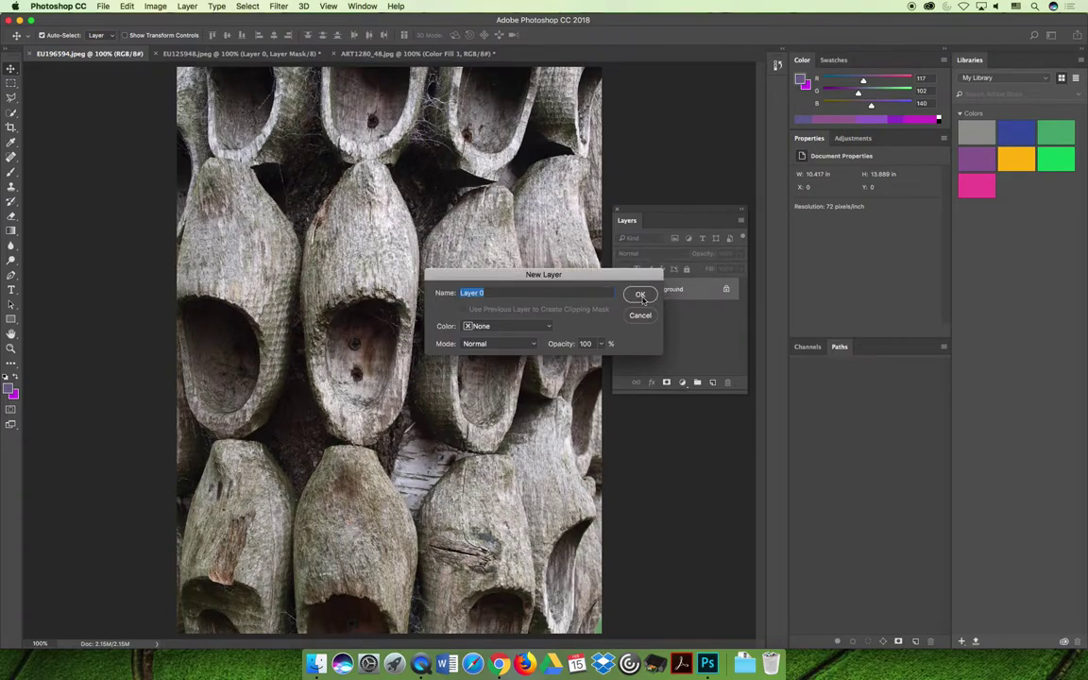
{"action": "left_click", "coordinate": [638, 294]}
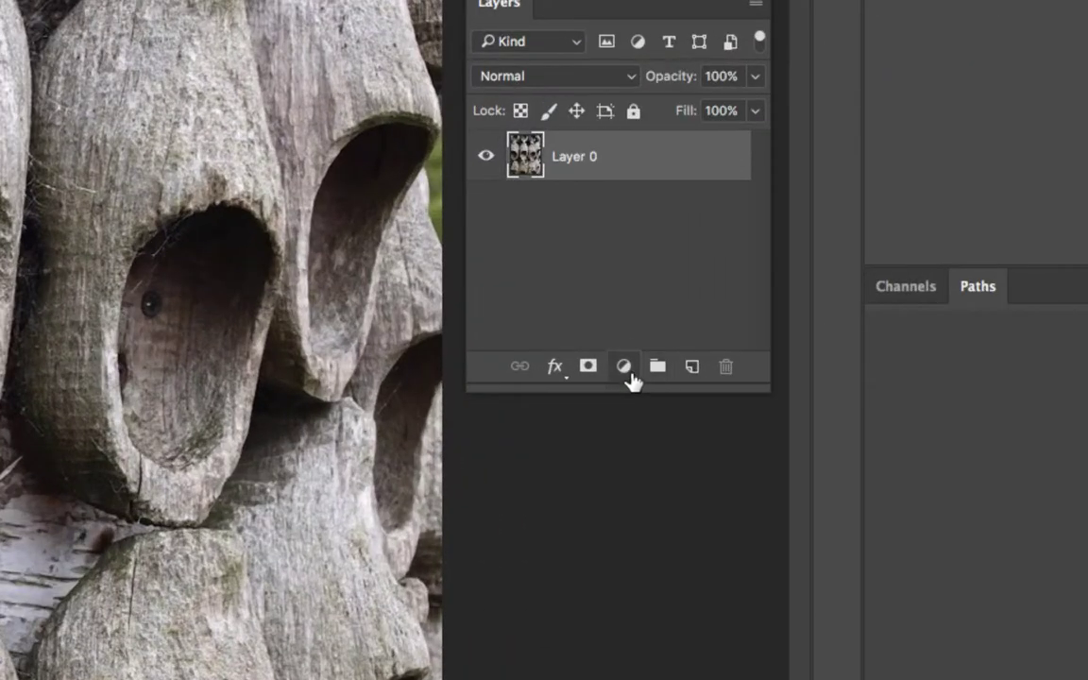
Add a Gradient fill layer over the clogs photo and move its settings window aside
{"action": "left_click", "coordinate": [683, 383]}
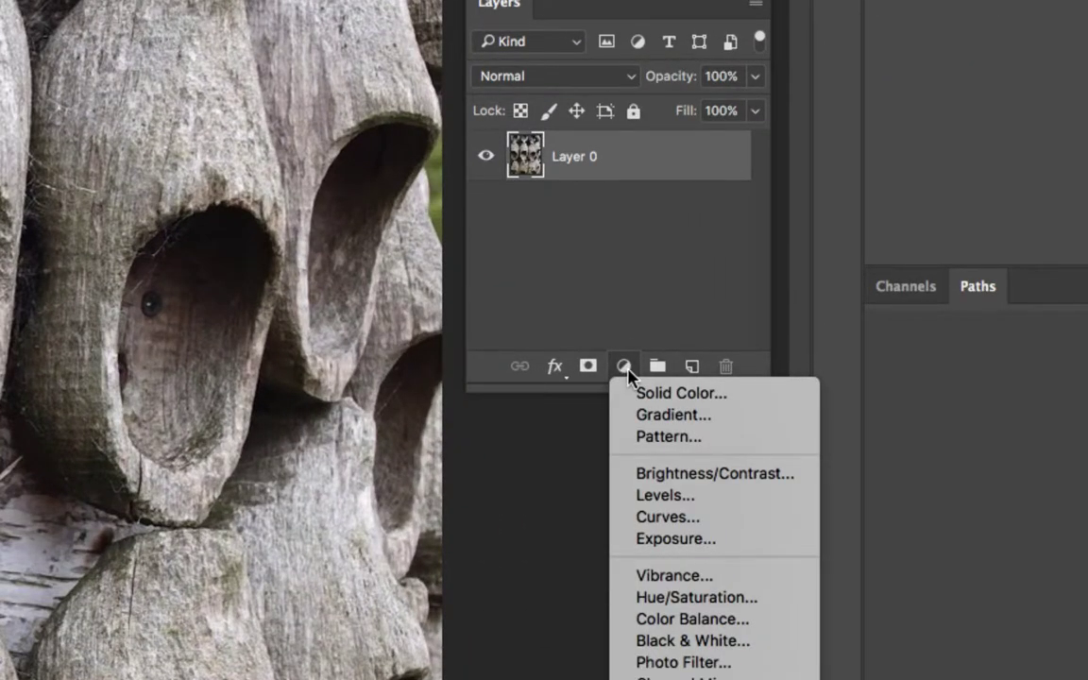
{"action": "left_click", "coordinate": [701, 418]}
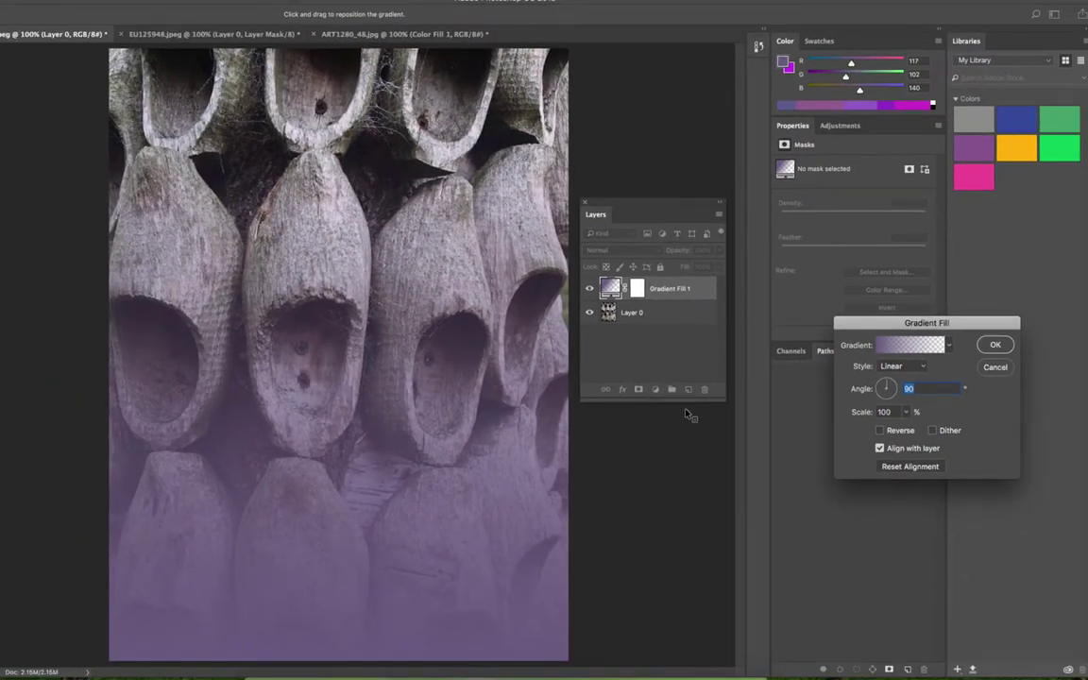
{"action": "left_click_drag", "start_coordinate": [928, 271], "coordinate": [799, 273]}
{"action": "left_click_drag", "start_coordinate": [757, 321], "coordinate": [506, 352]}
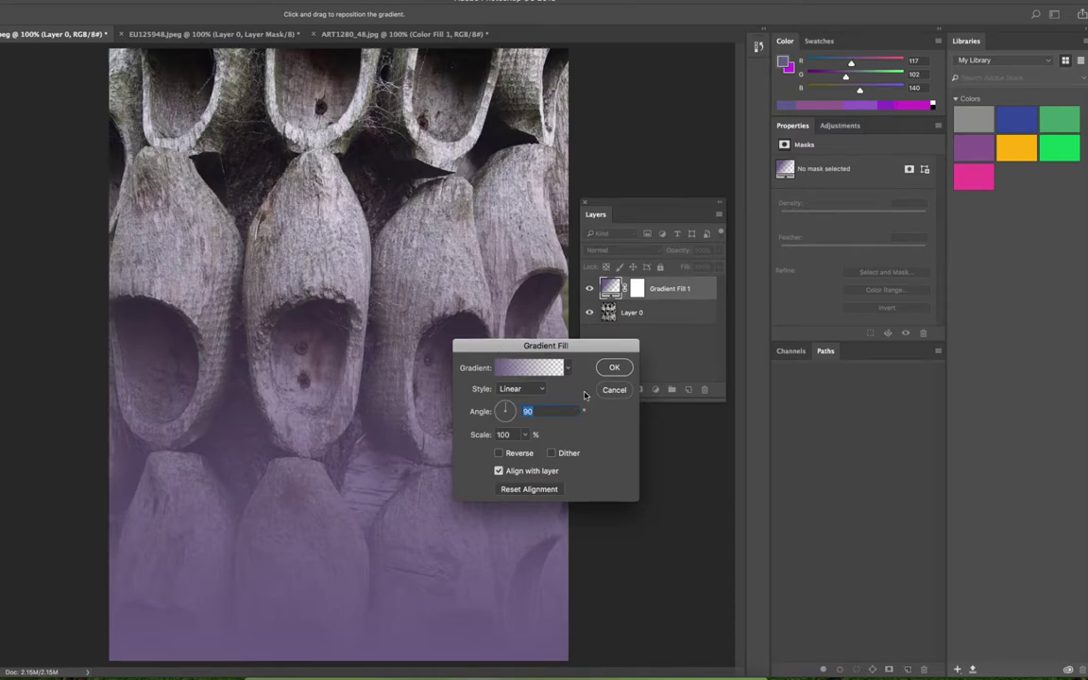
Choose the red-to-green gradient preset, after briefly trying the violet transparent one
{"action": "left_click", "coordinate": [568, 367]}
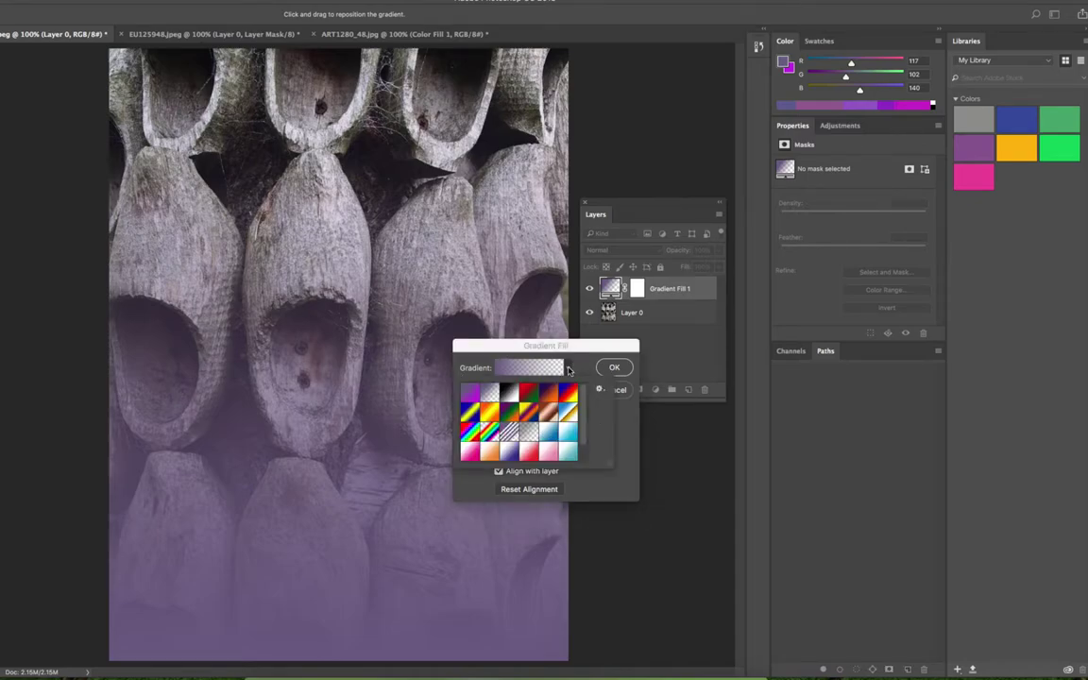
{"action": "left_click", "coordinate": [526, 397]}
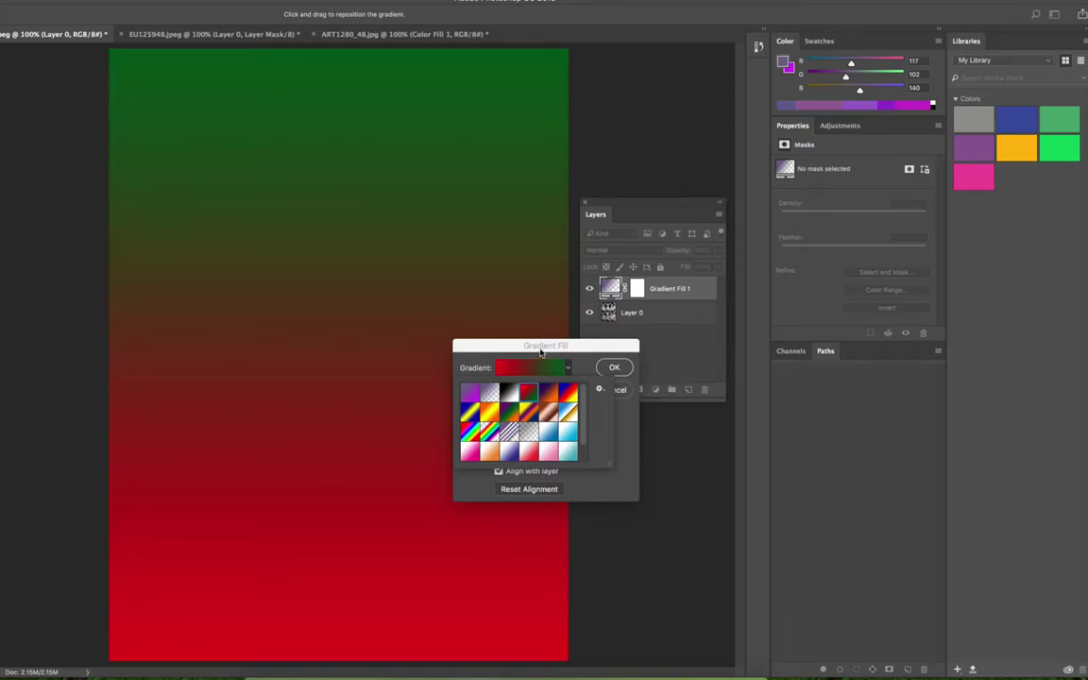
{"action": "left_click", "coordinate": [489, 321]}
{"action": "left_click", "coordinate": [792, 370]}
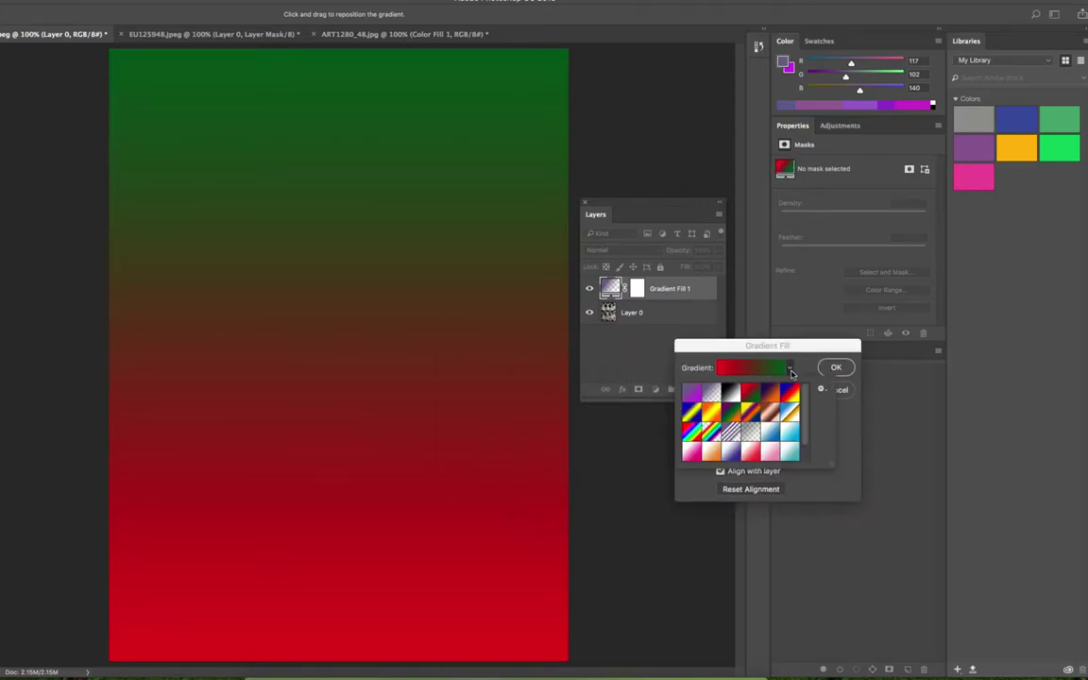
{"action": "left_click", "coordinate": [712, 394]}
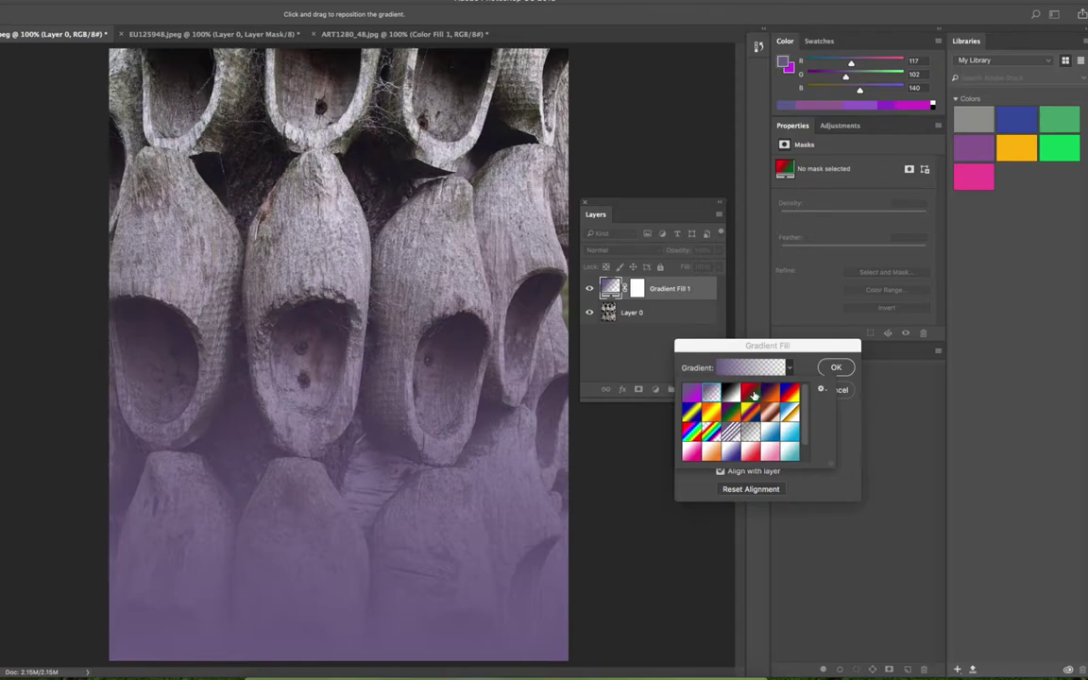
{"action": "left_click", "coordinate": [752, 393]}
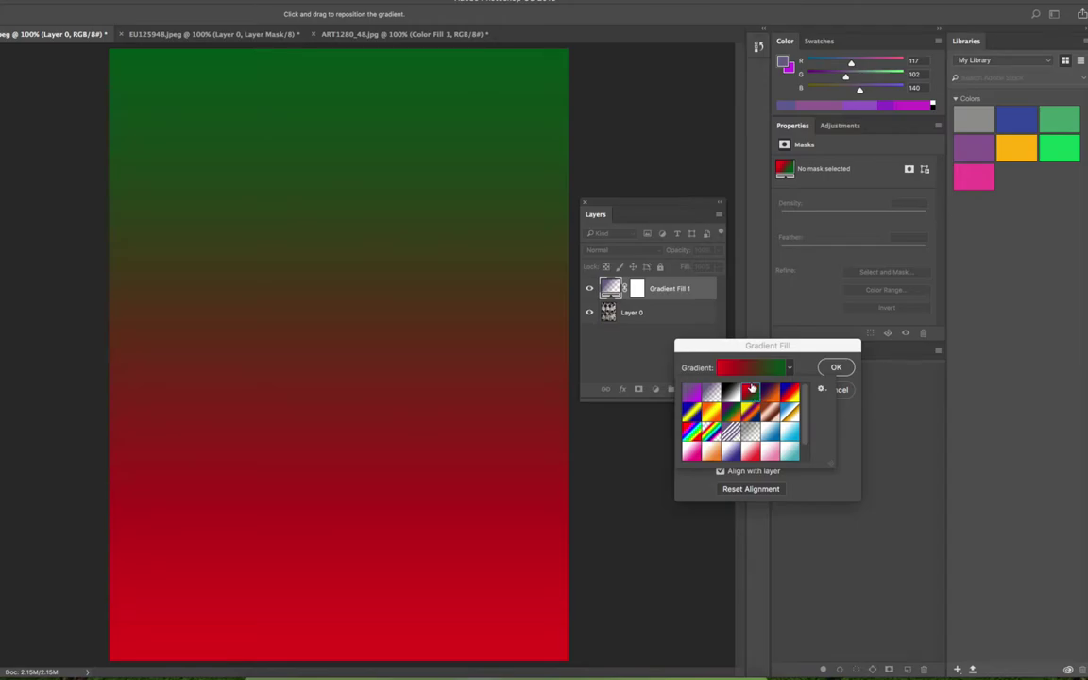
{"action": "left_click", "coordinate": [750, 392]}
Confirm the red-to-green fill, then switch Gradient Fill 1 to the blue-red-yellow preset
{"action": "left_click", "coordinate": [834, 367]}
{"action": "left_click", "coordinate": [836, 368]}
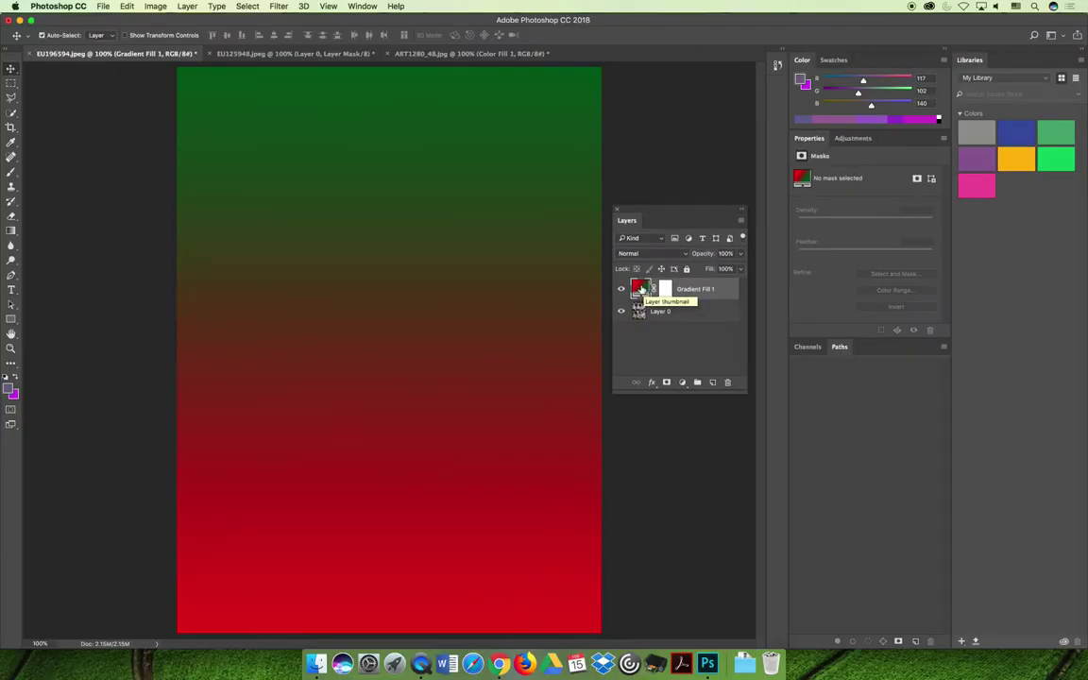
{"action": "double_click", "coordinate": [645, 287]}
{"action": "left_click", "coordinate": [806, 363]}
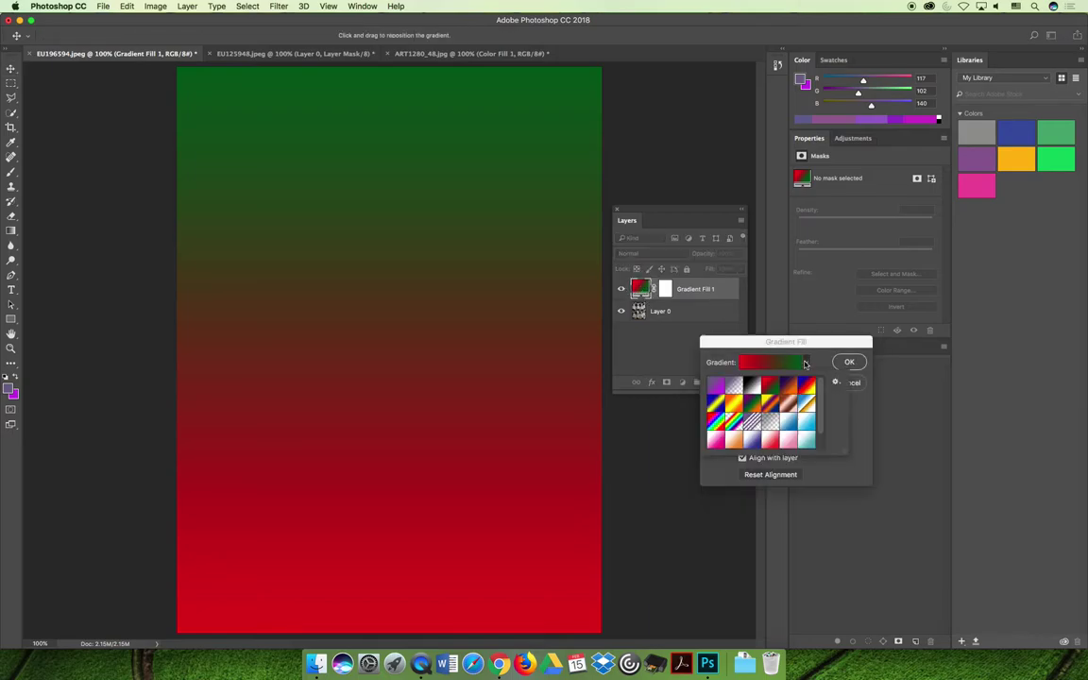
{"action": "left_click", "coordinate": [808, 386]}
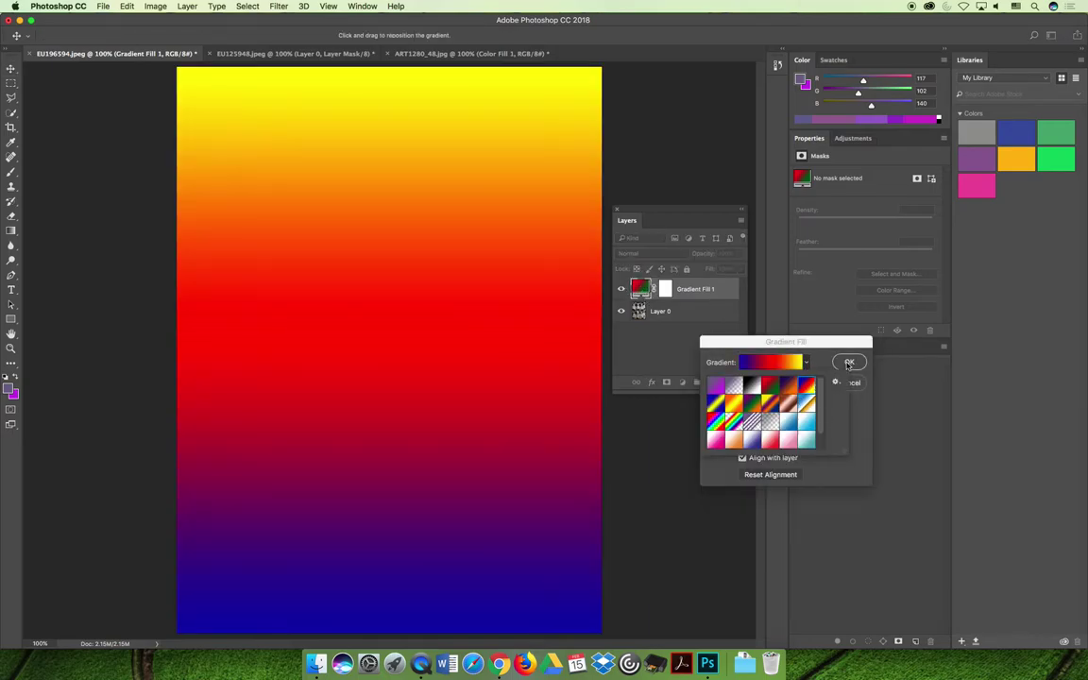
{"action": "left_click", "coordinate": [849, 362]}
{"action": "left_click", "coordinate": [850, 363]}
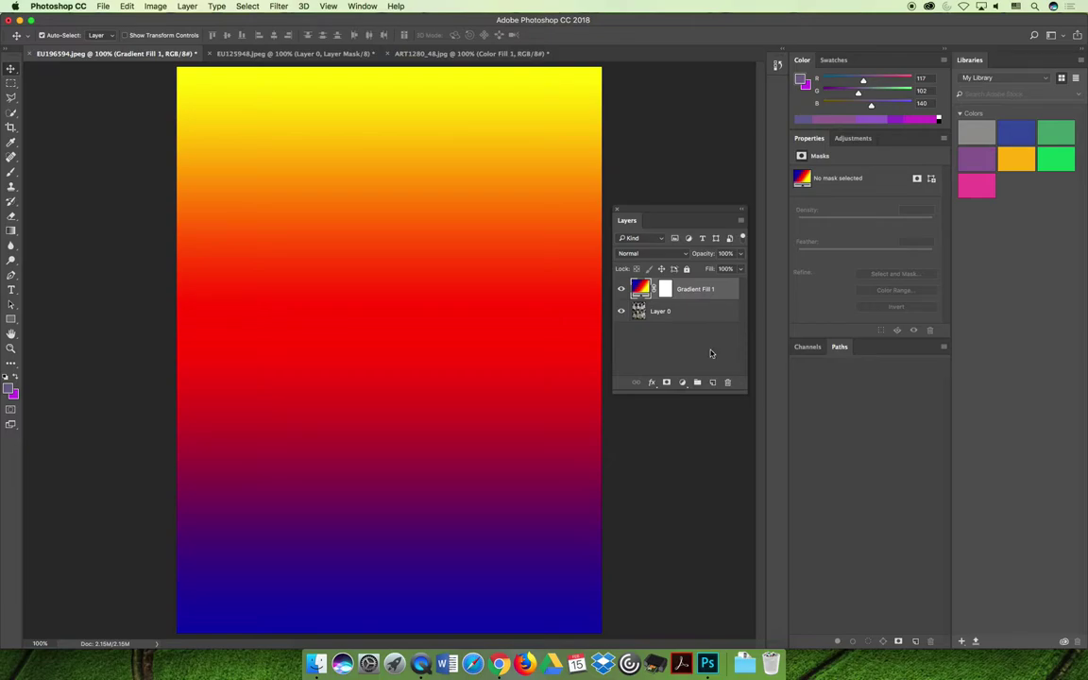
Set Gradient Fill 1 to Darken blend mode at 89% opacity, then deselect it
{"action": "left_click", "coordinate": [687, 255]}
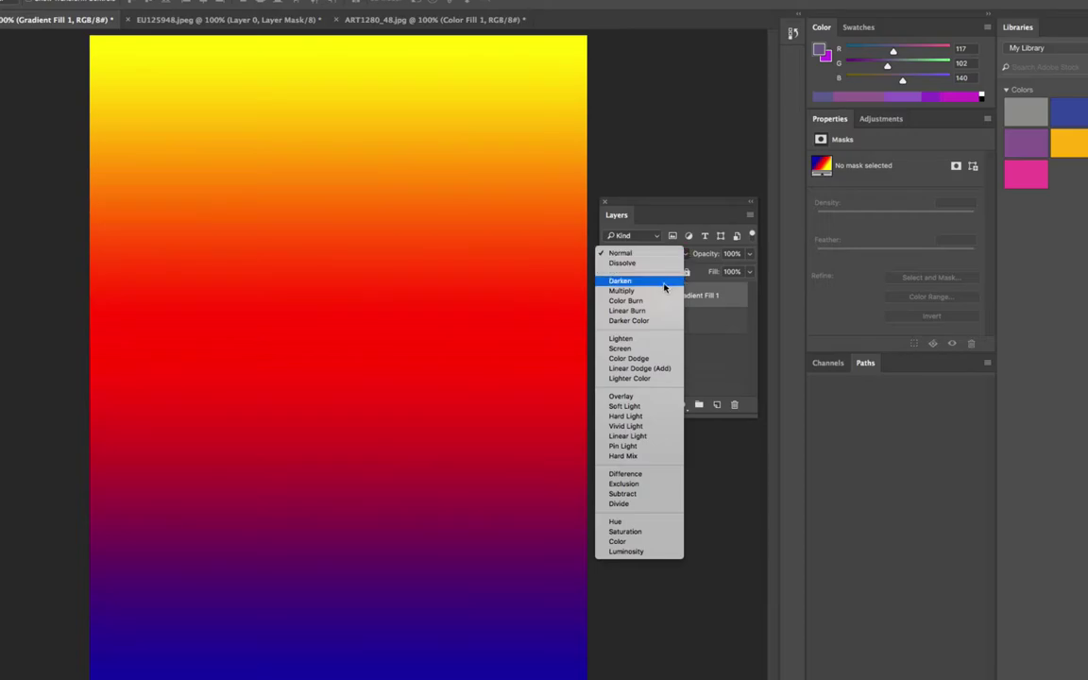
{"action": "left_click", "coordinate": [665, 283]}
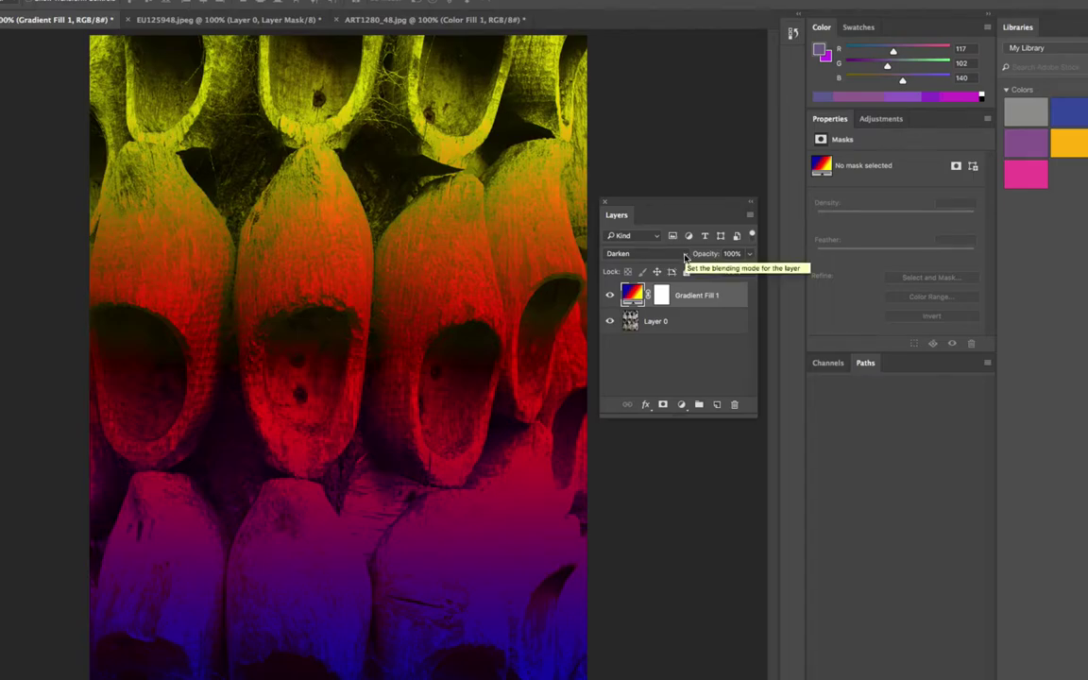
{"action": "left_click", "coordinate": [749, 253]}
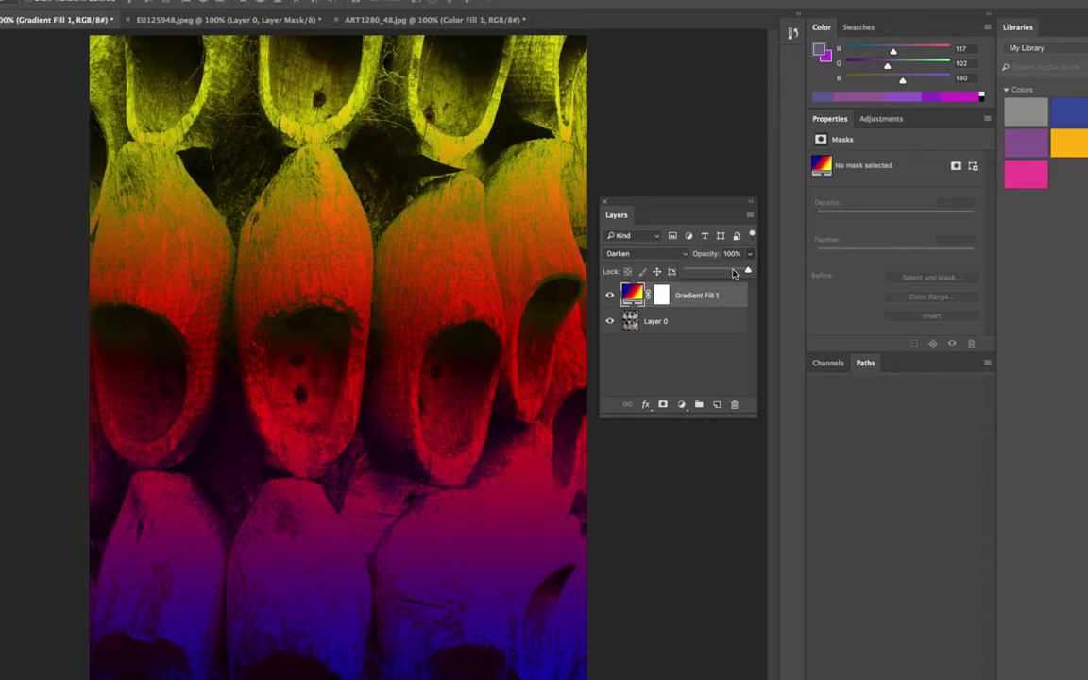
{"action": "left_click_drag", "start_coordinate": [734, 273], "coordinate": [714, 272]}
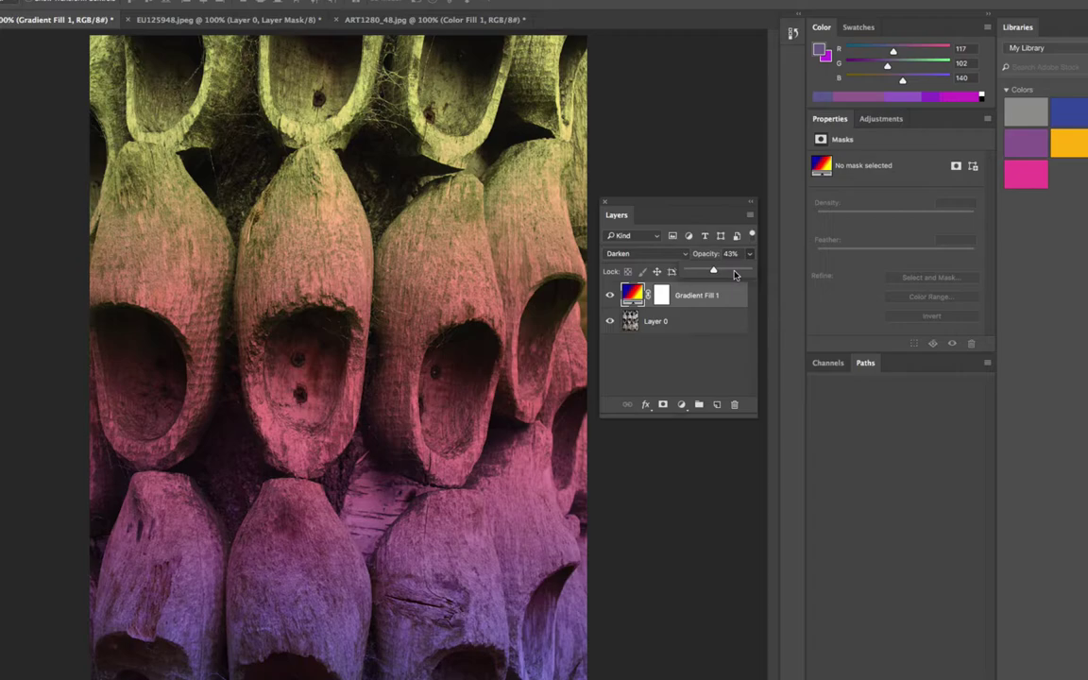
{"action": "left_click", "coordinate": [734, 272]}
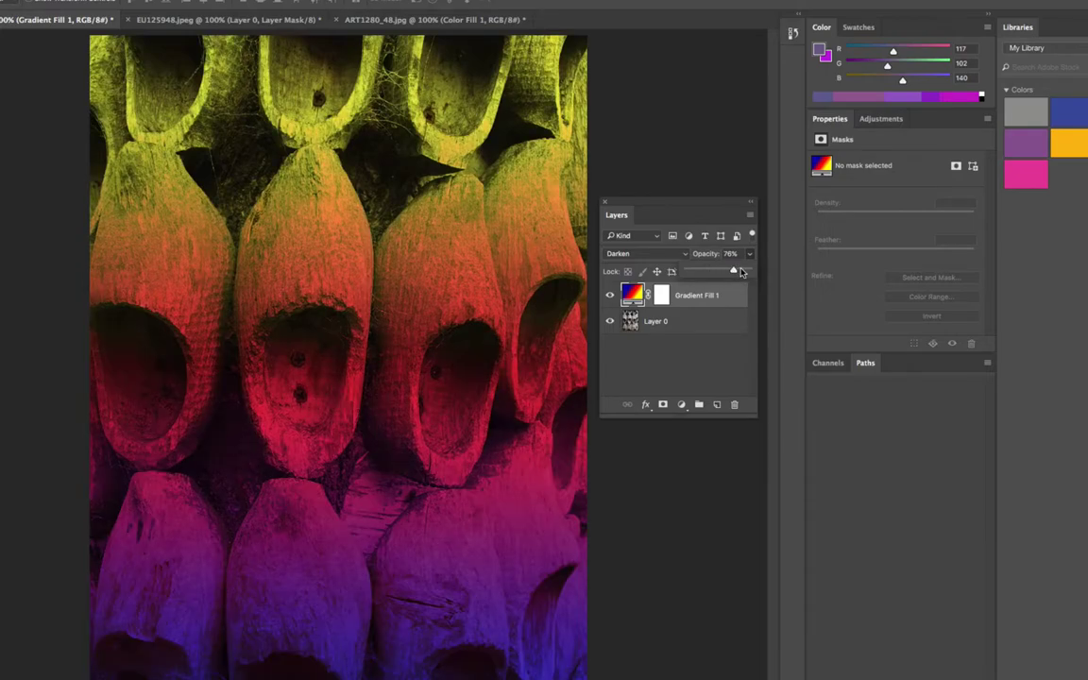
{"action": "left_click_drag", "start_coordinate": [742, 272], "coordinate": [743, 272]}
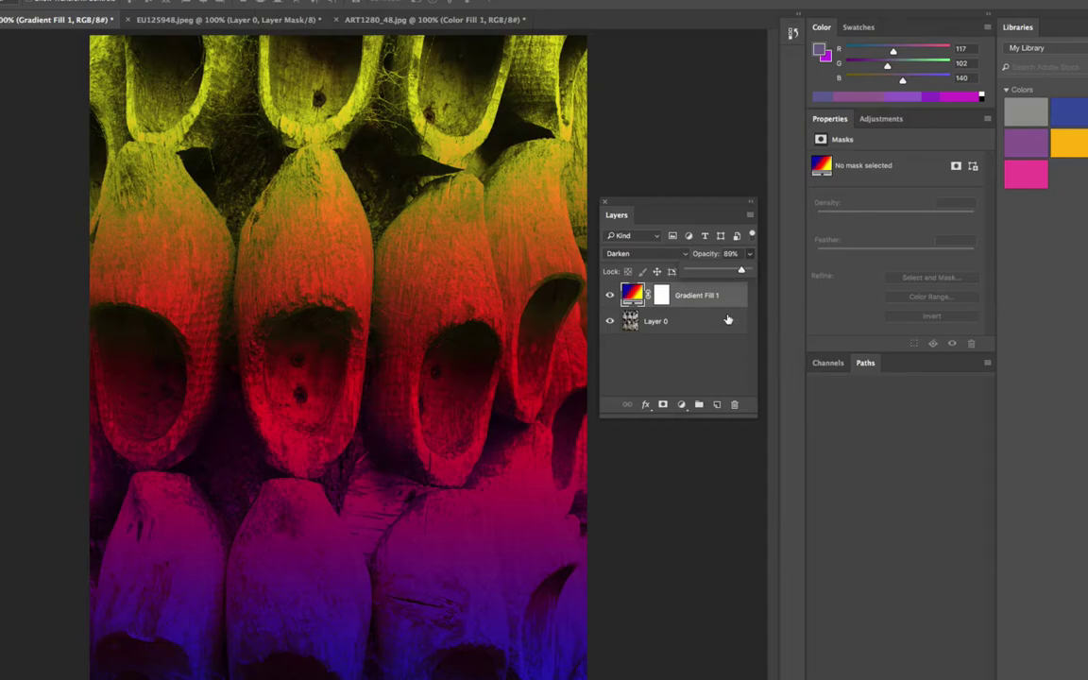
{"action": "left_click", "coordinate": [707, 359]}
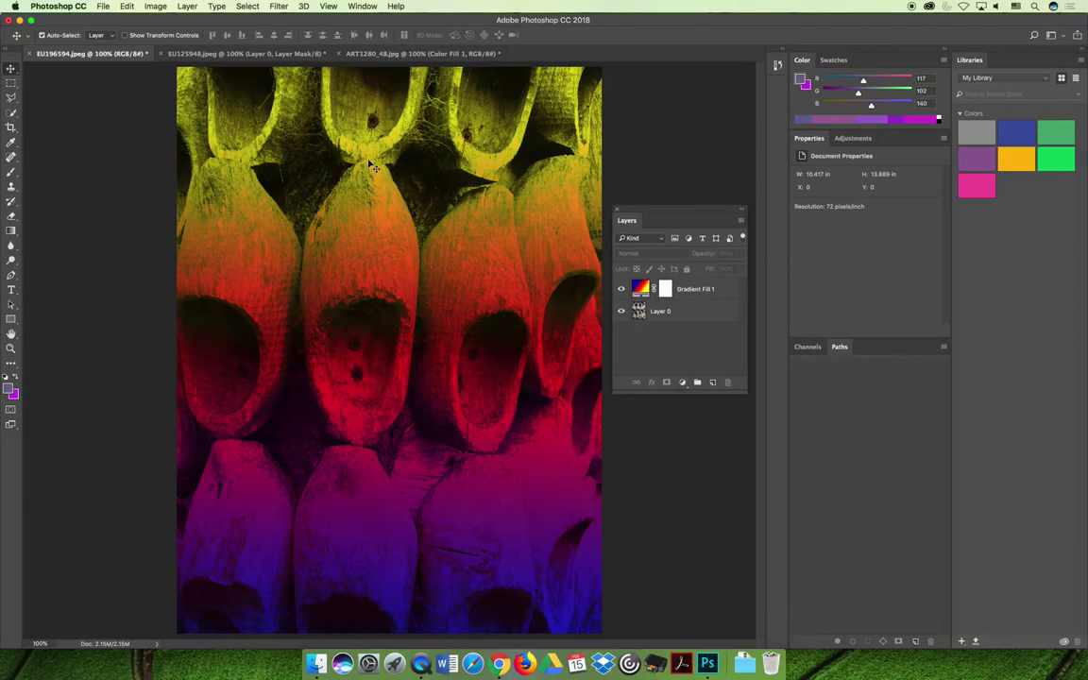
In the urn document, hide the orange Color Fill 1 and add a Gradient fill layer
{"action": "left_click", "coordinate": [176, 25]}
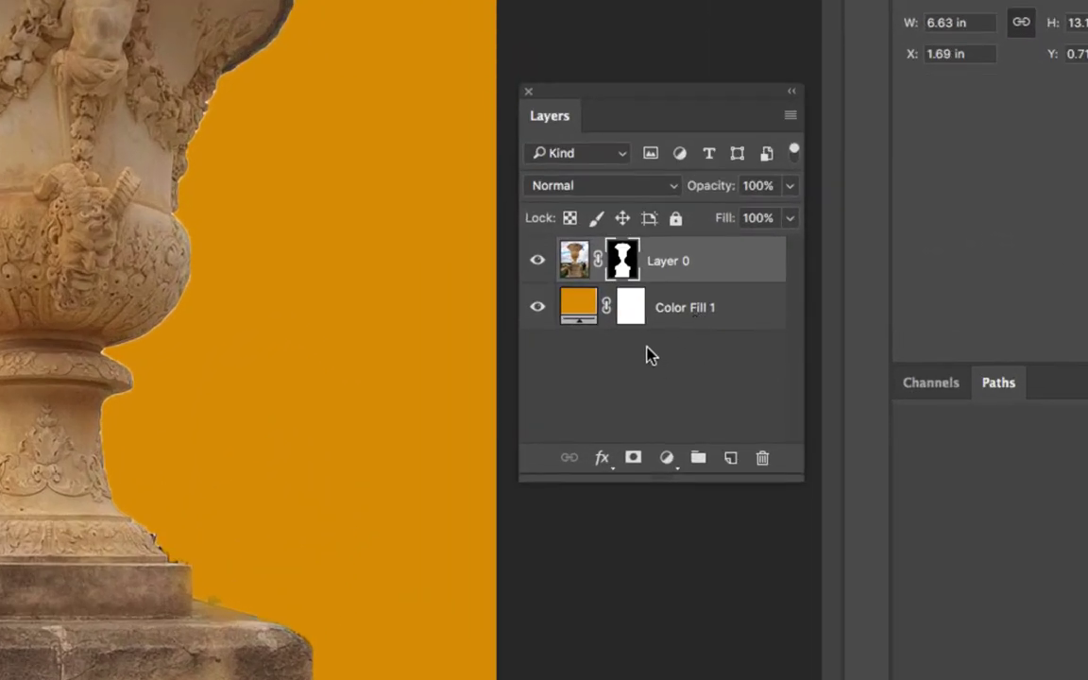
{"action": "left_click", "coordinate": [536, 311]}
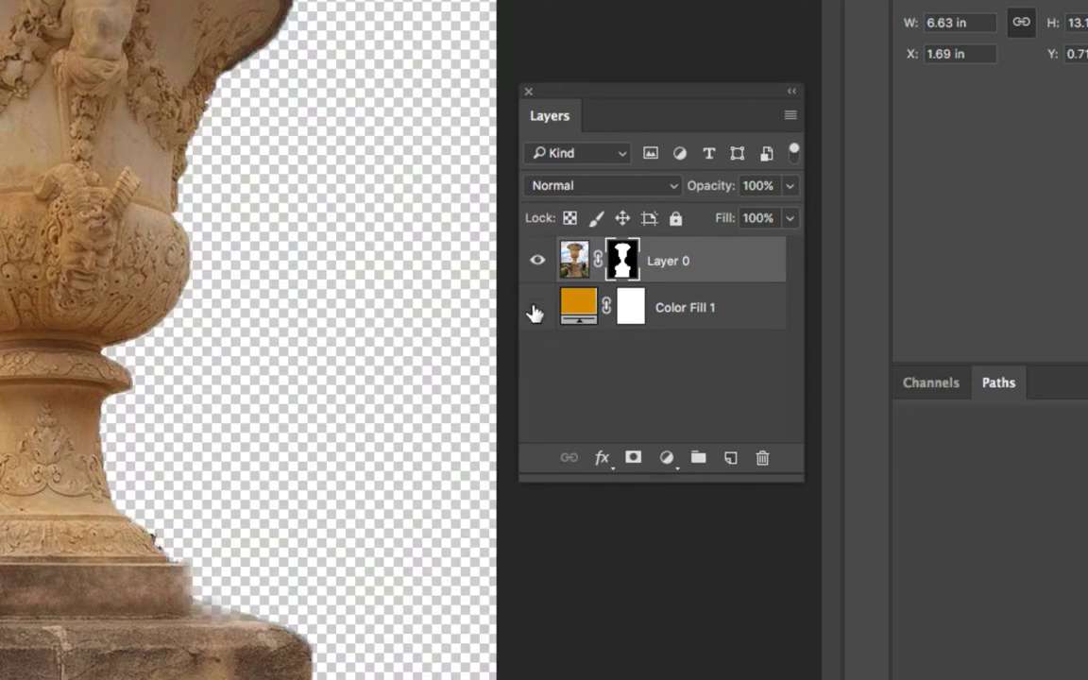
{"action": "left_click", "coordinate": [702, 310]}
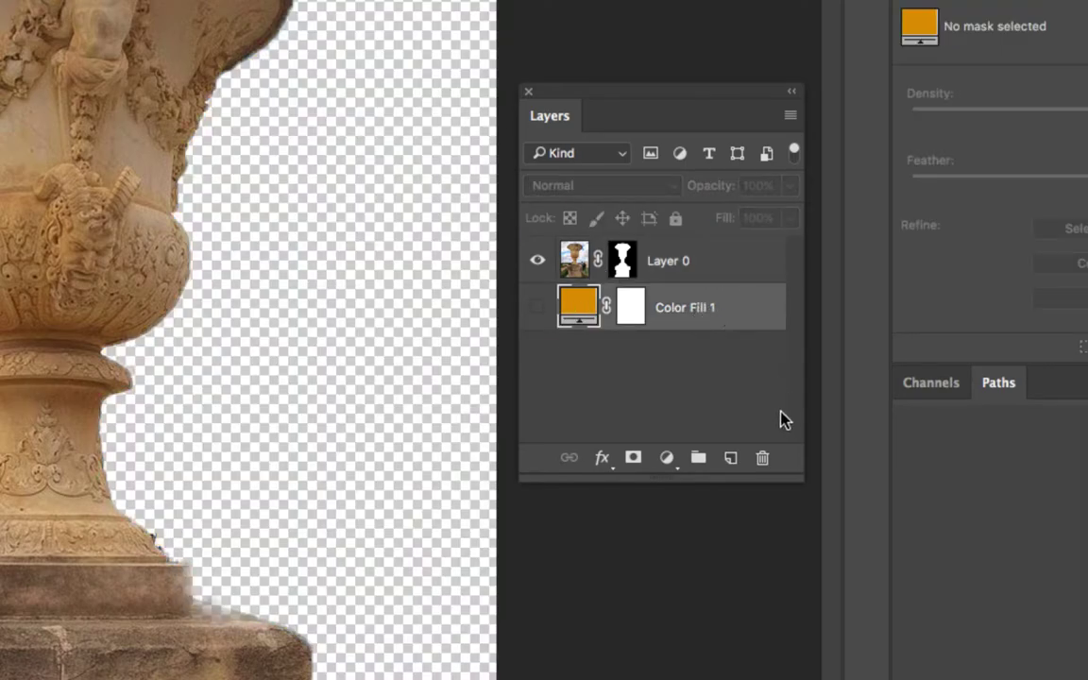
{"action": "left_click", "coordinate": [668, 459]}
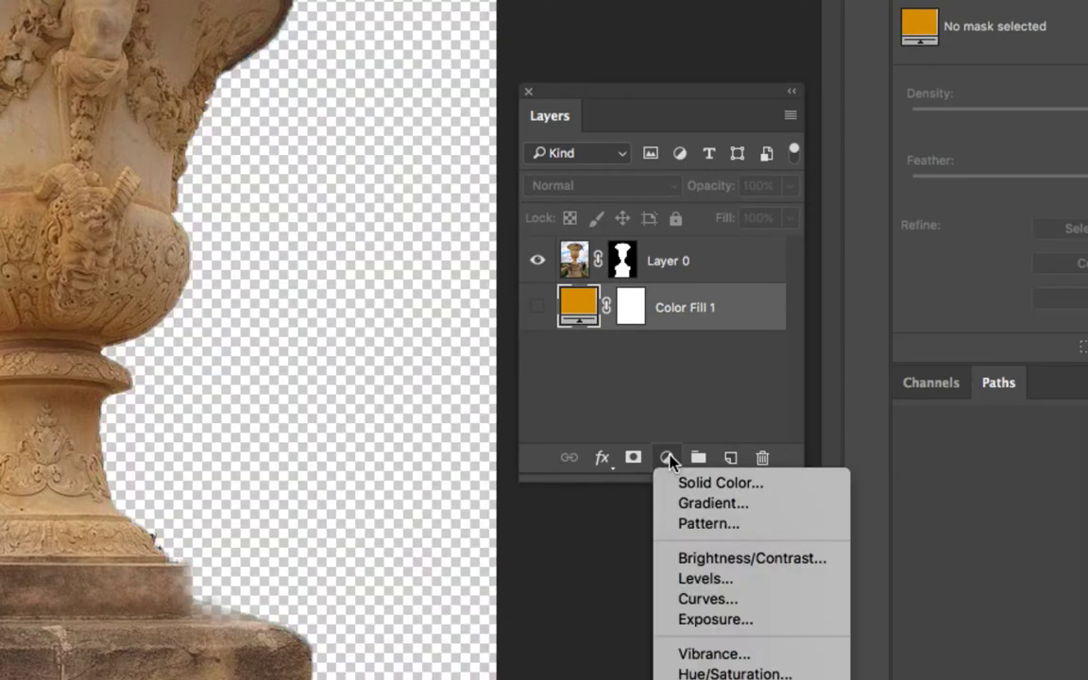
{"action": "left_click", "coordinate": [759, 504]}
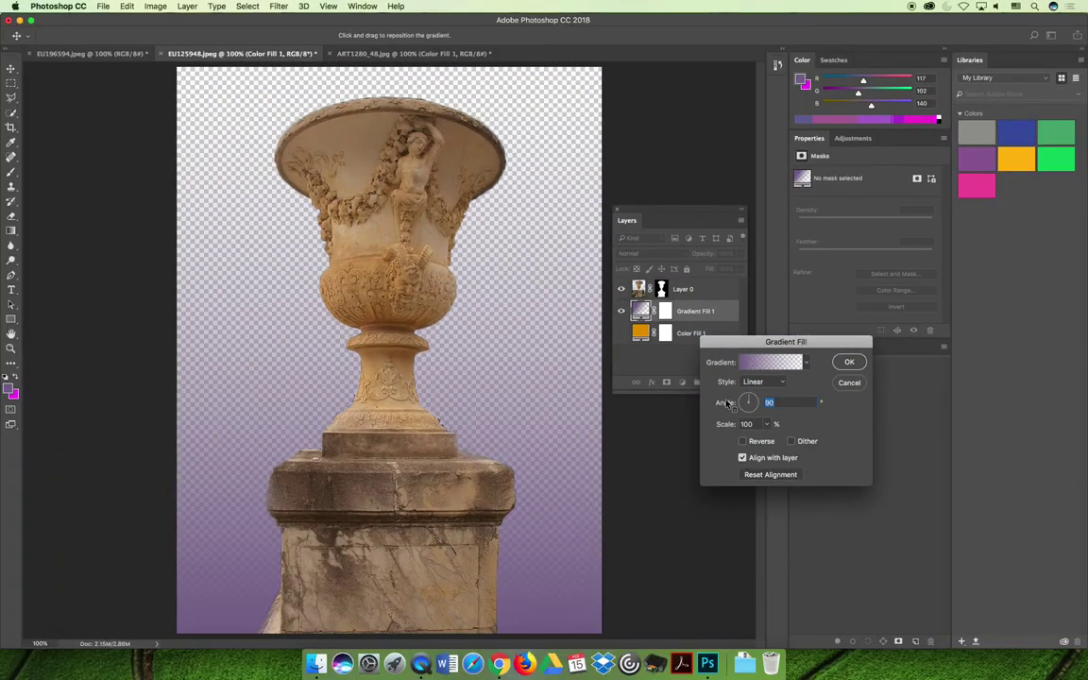
Give the gradient a pink-to-white preset, Radial style and 177% scale
{"action": "left_click", "coordinate": [928, 414]}
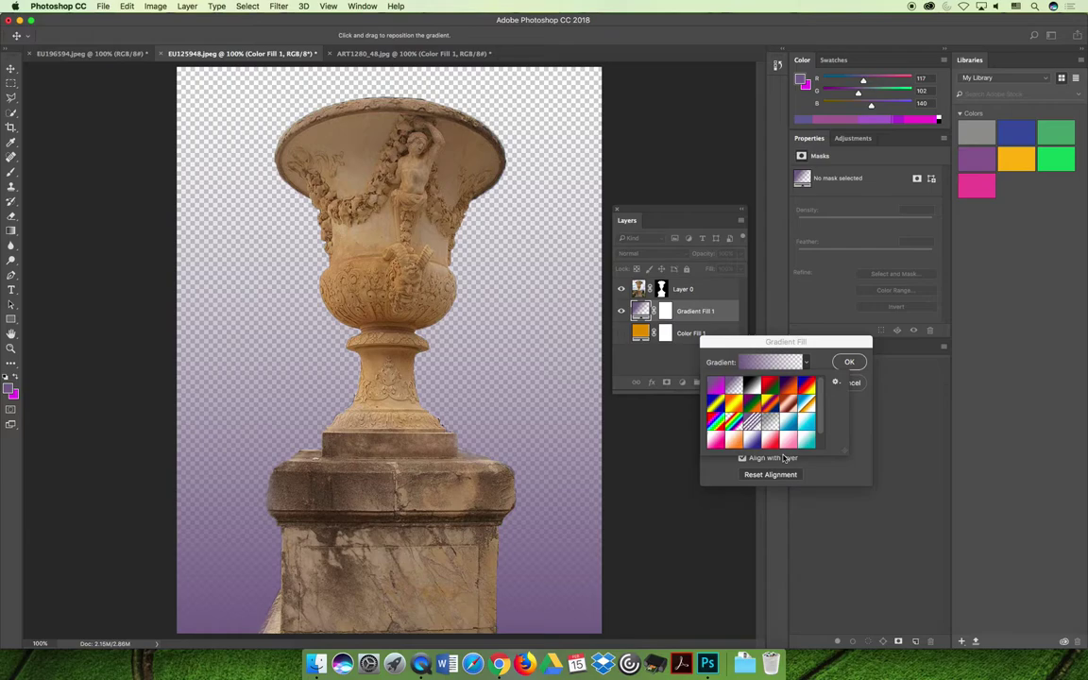
{"action": "left_click", "coordinate": [811, 438]}
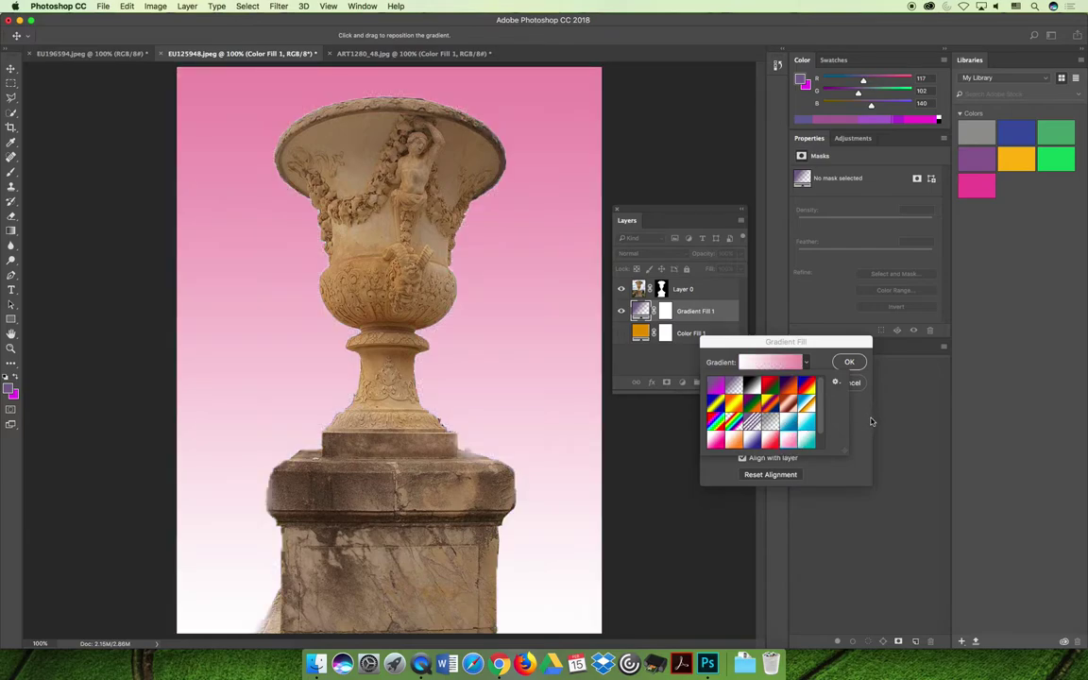
{"action": "left_click", "coordinate": [853, 426]}
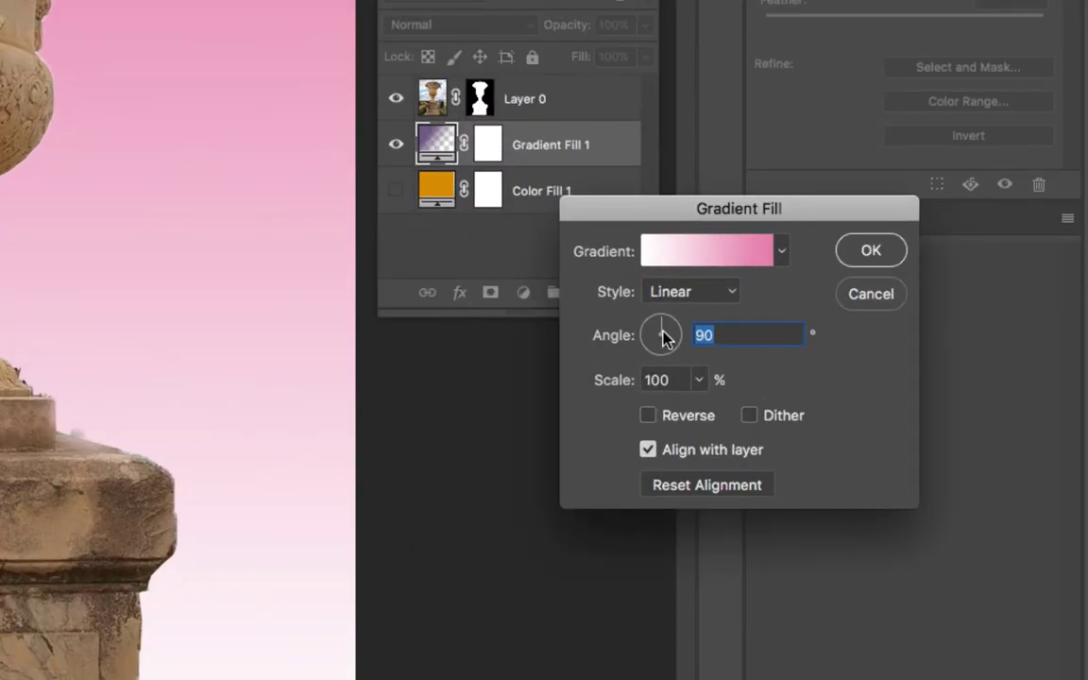
{"action": "left_click", "coordinate": [686, 293]}
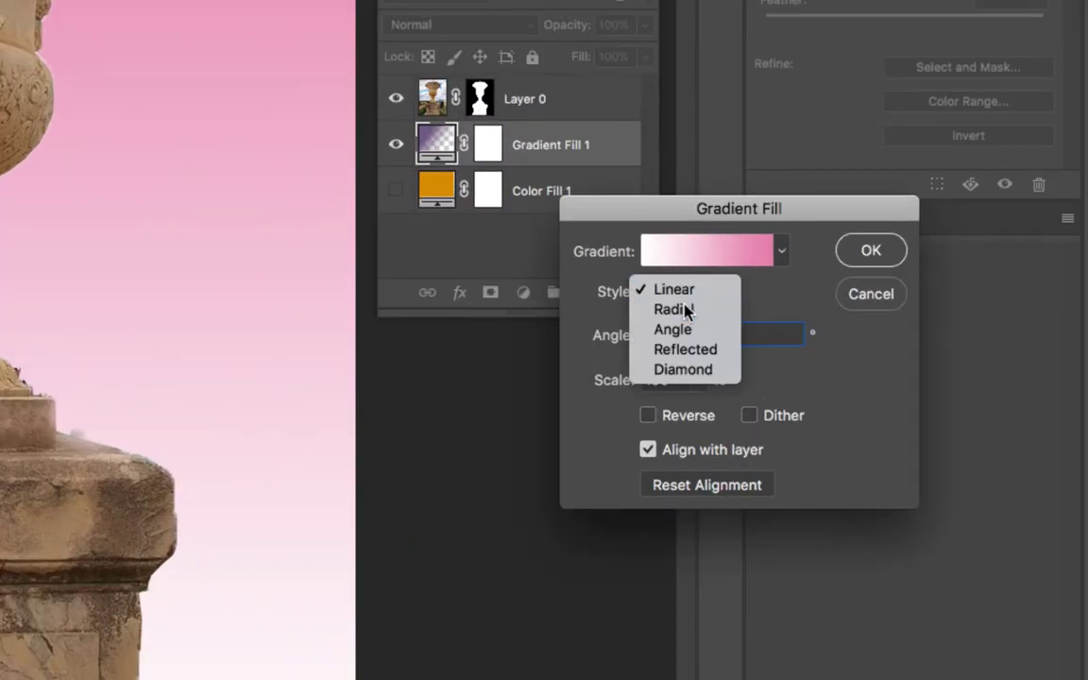
{"action": "left_click", "coordinate": [688, 310]}
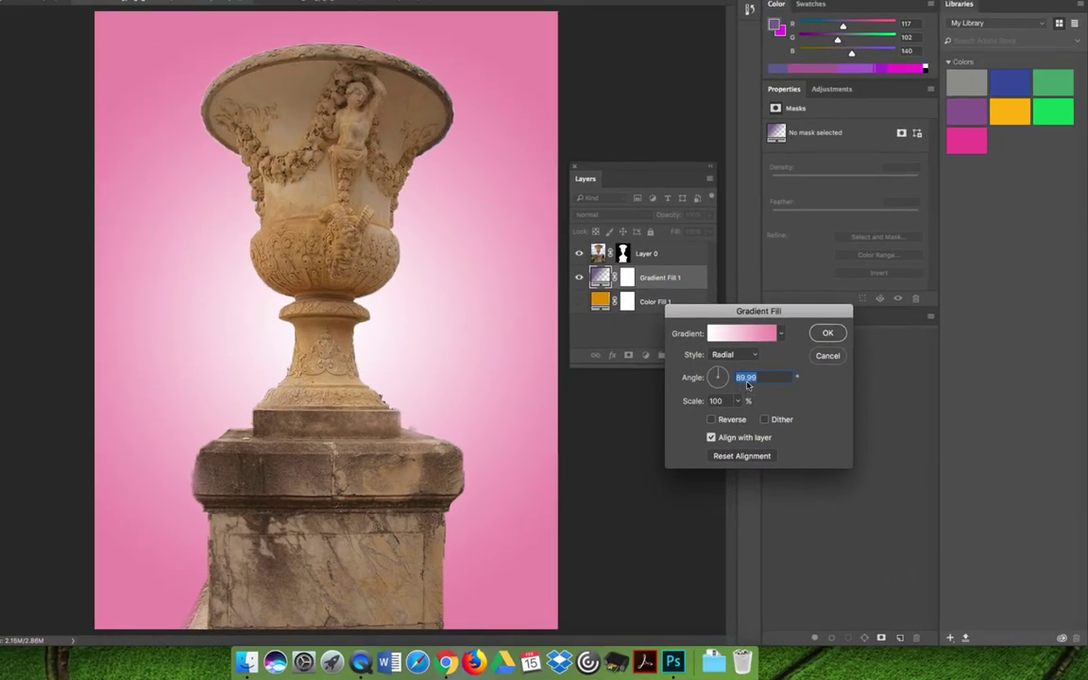
{"action": "left_click", "coordinate": [738, 400]}
{"action": "left_click_drag", "start_coordinate": [735, 416], "coordinate": [741, 420]}
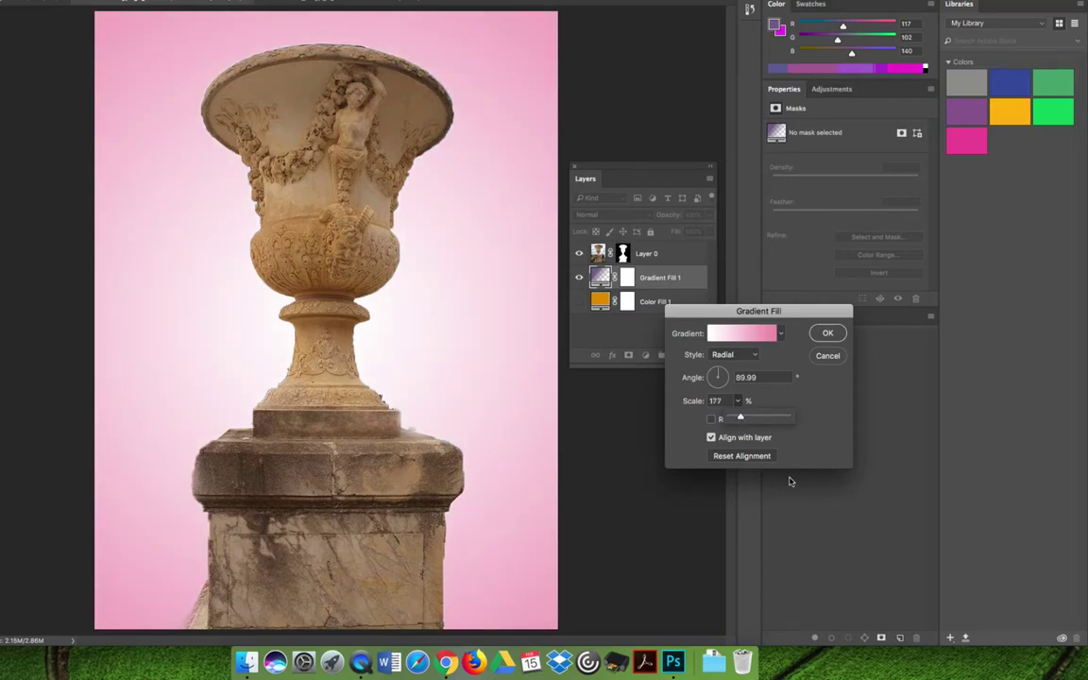
{"action": "left_click", "coordinate": [816, 438]}
{"action": "left_click", "coordinate": [828, 334]}
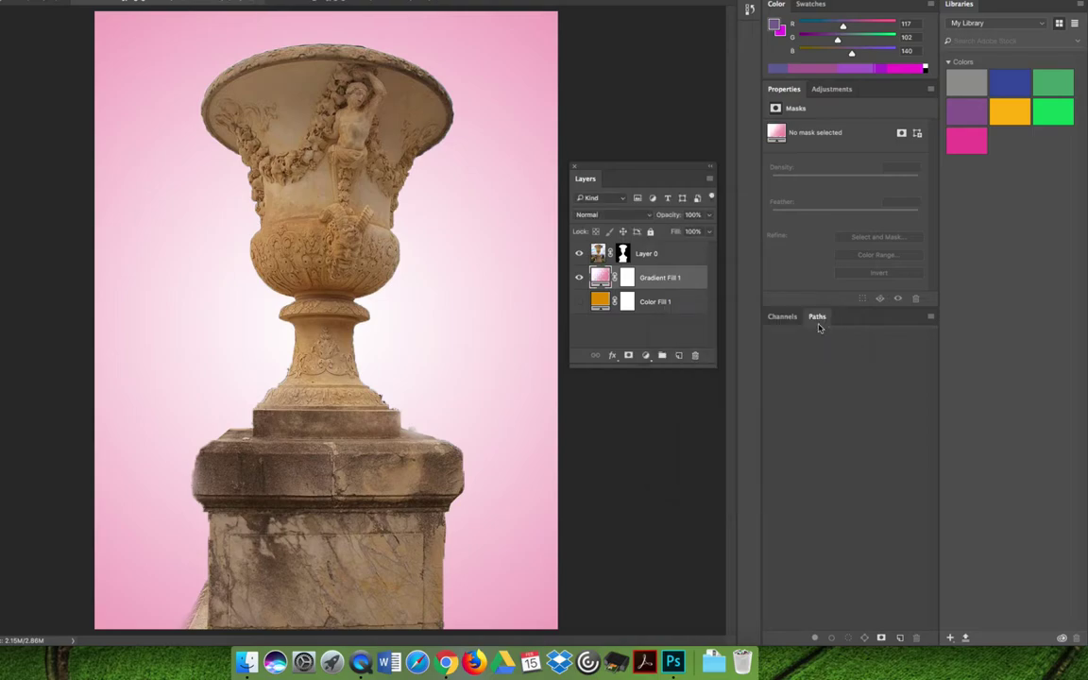
Compare the orange and pink backgrounds, leaving the pink gradient visible and Color Fill 1 hidden
{"action": "left_click", "coordinate": [579, 301]}
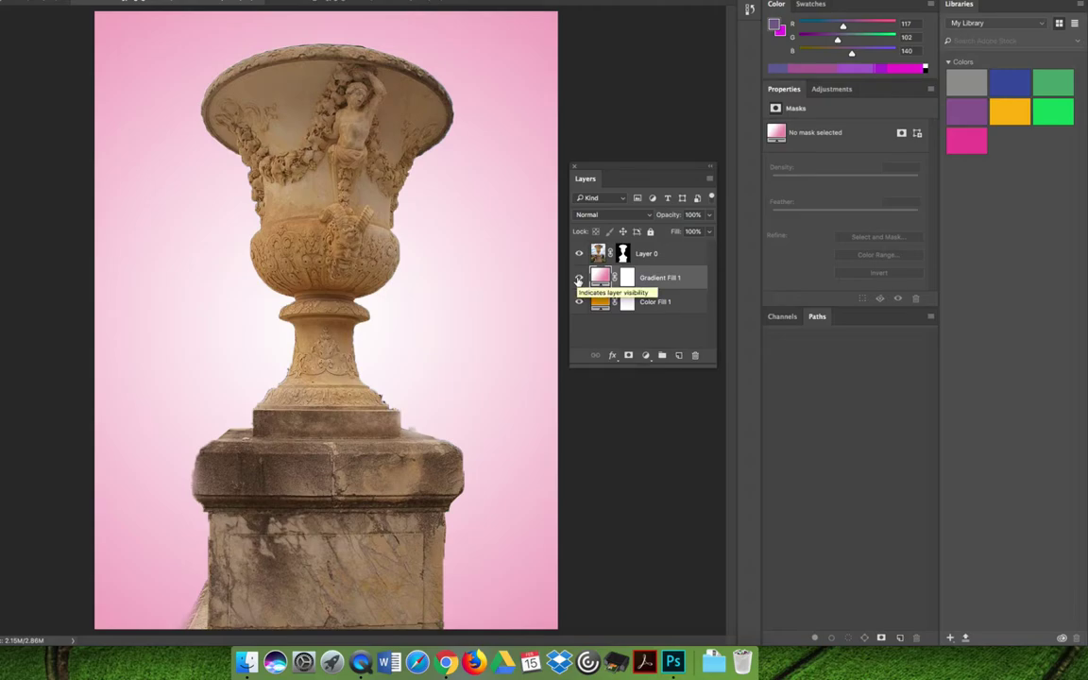
{"action": "left_click", "coordinate": [579, 277]}
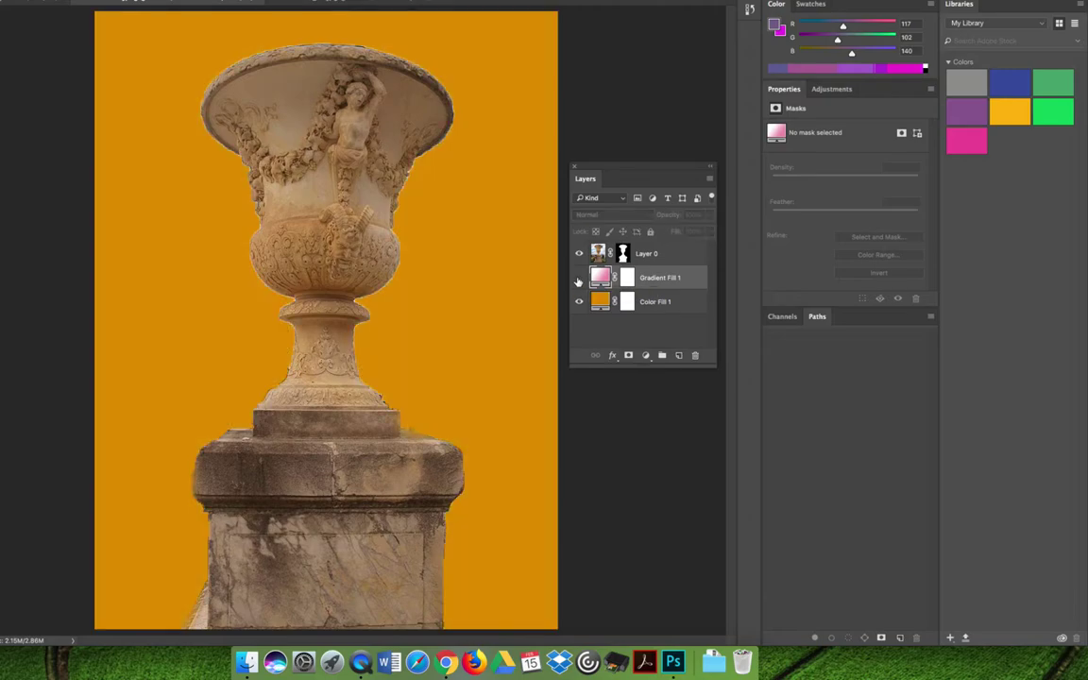
{"action": "left_click", "coordinate": [579, 279]}
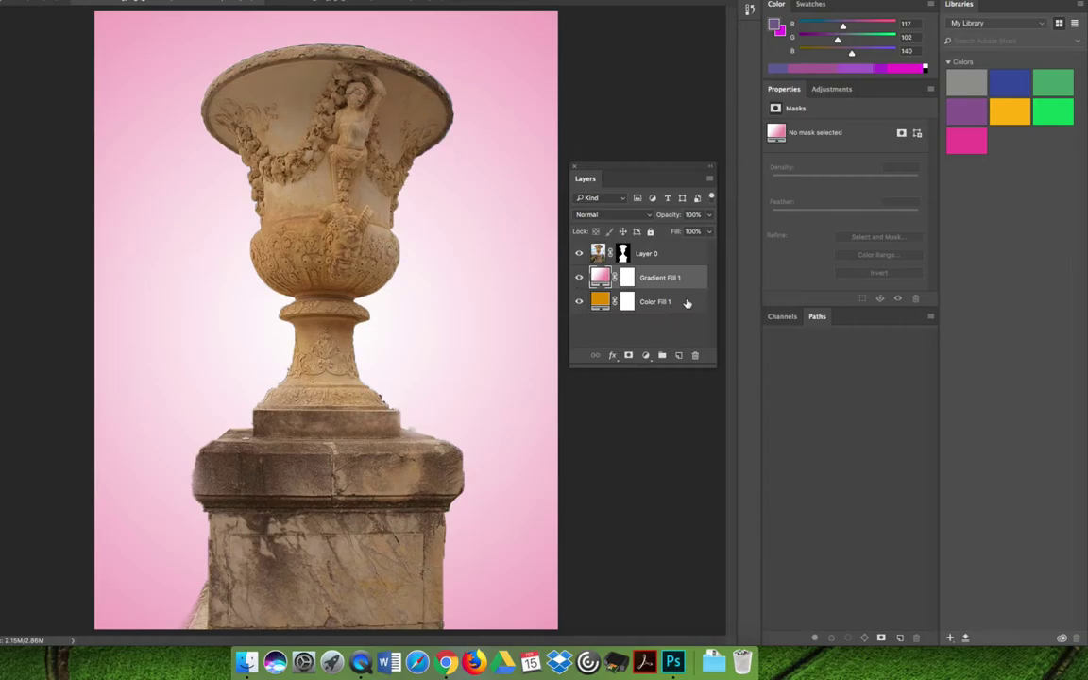
{"action": "left_click", "coordinate": [580, 301]}
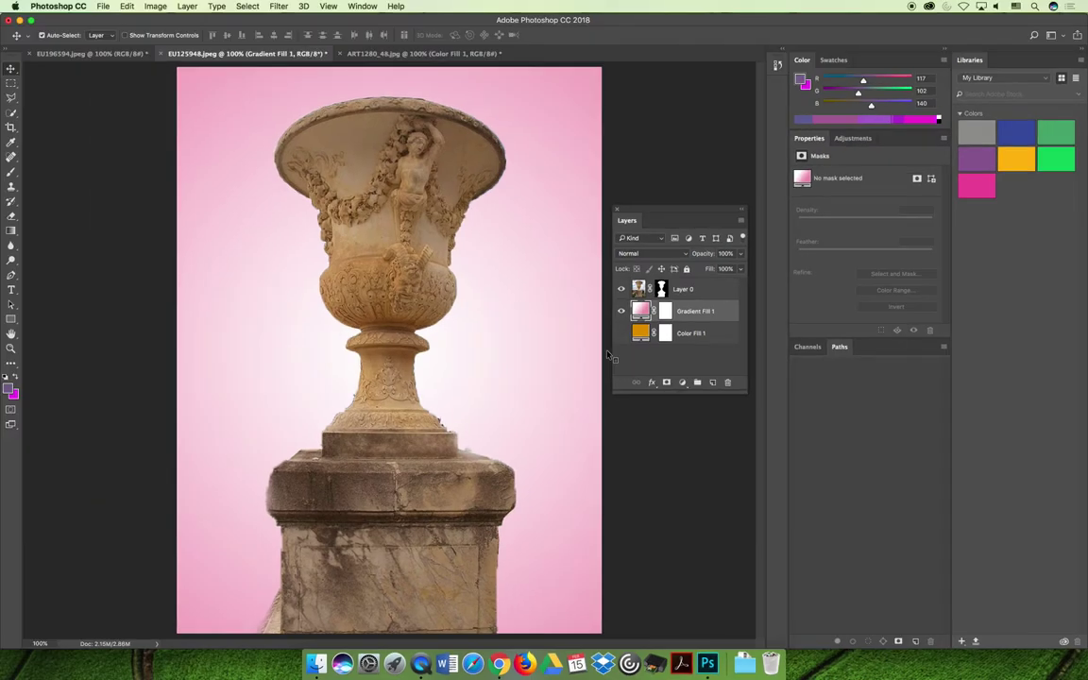
In EU196594.jpeg, move Gradient Fill 1 below Layer 0 and select Layer 0
{"action": "left_click", "coordinate": [83, 54]}
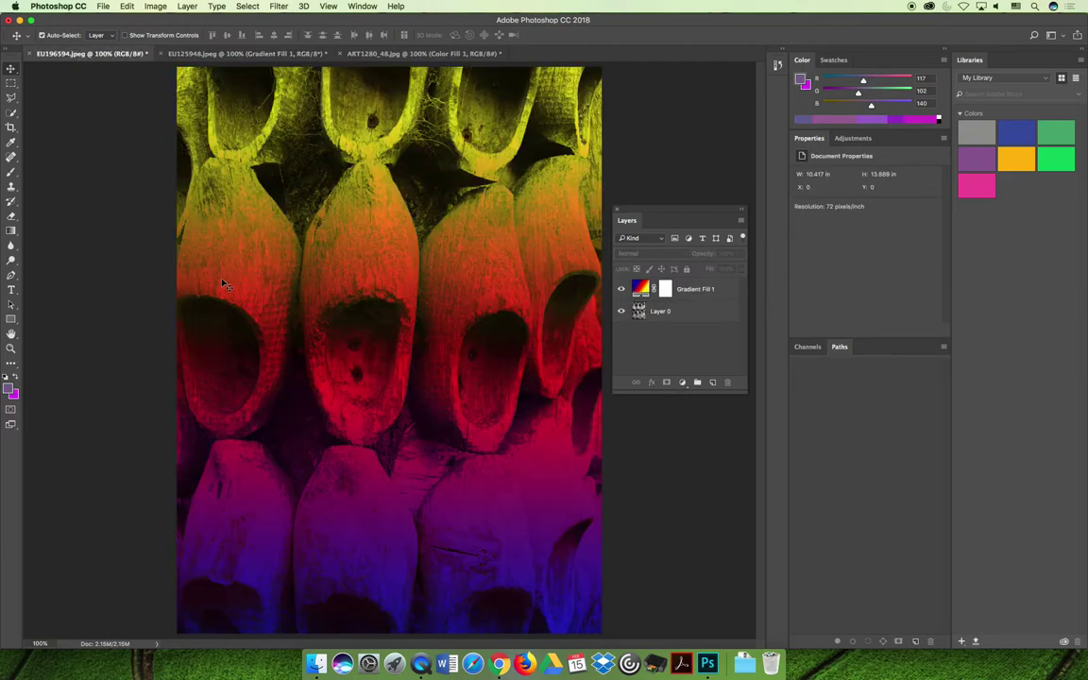
{"action": "left_click", "coordinate": [699, 290]}
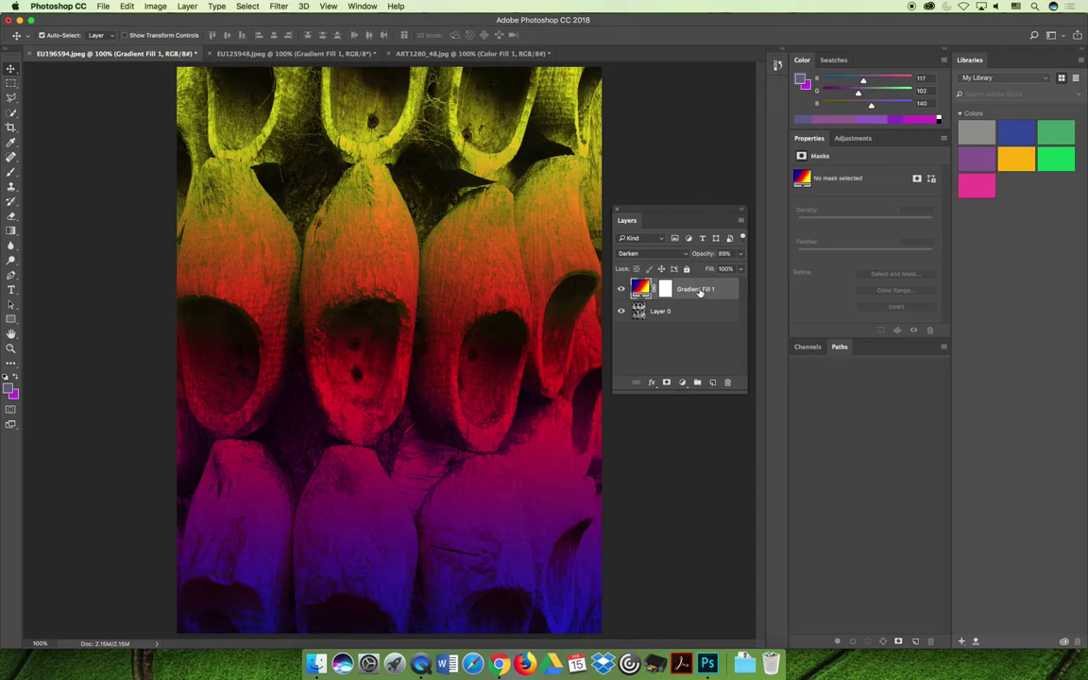
{"action": "left_click_drag", "start_coordinate": [699, 292], "coordinate": [700, 322]}
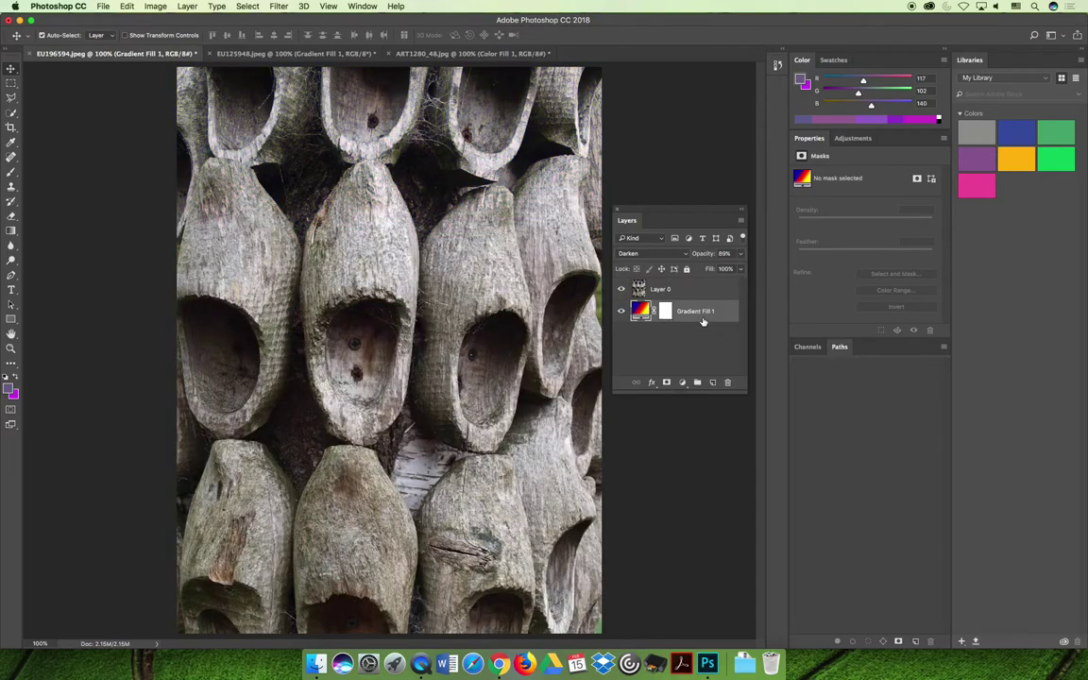
{"action": "left_click", "coordinate": [692, 292]}
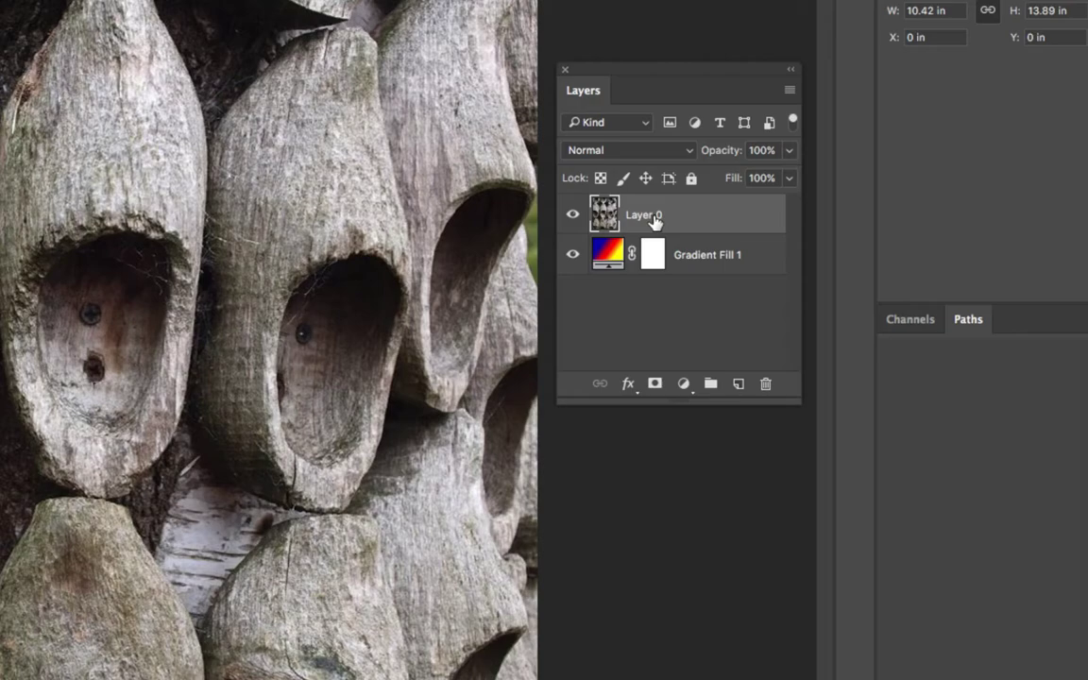
Add a Pattern fill layer above Layer 0 and reposition its settings window
{"action": "left_click", "coordinate": [684, 386]}
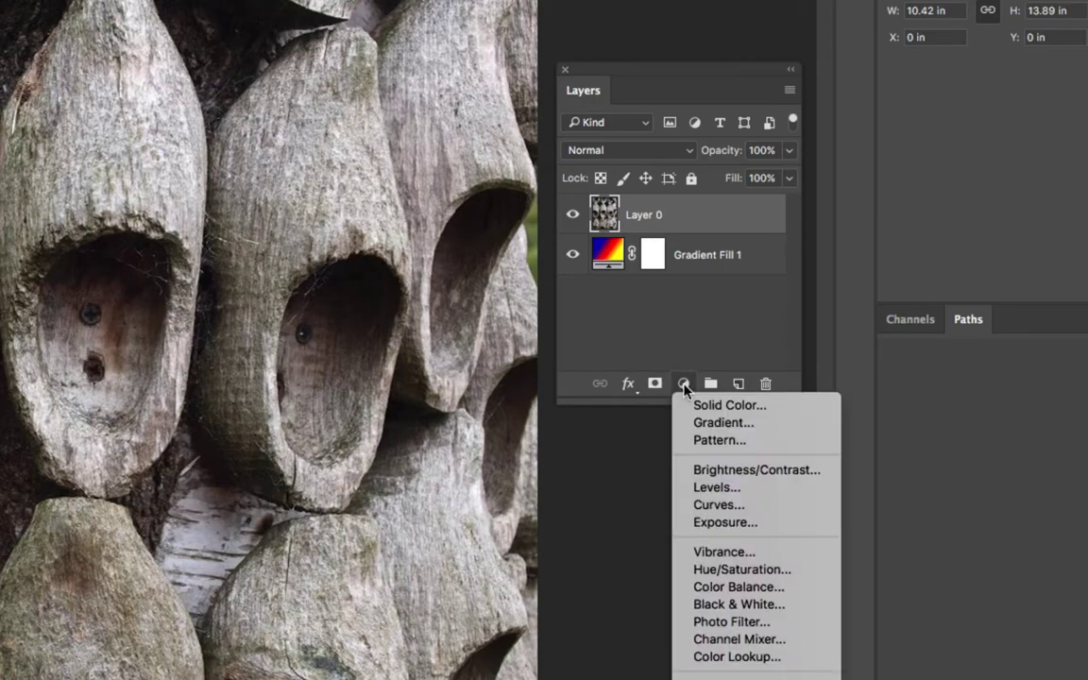
{"action": "left_click", "coordinate": [719, 443]}
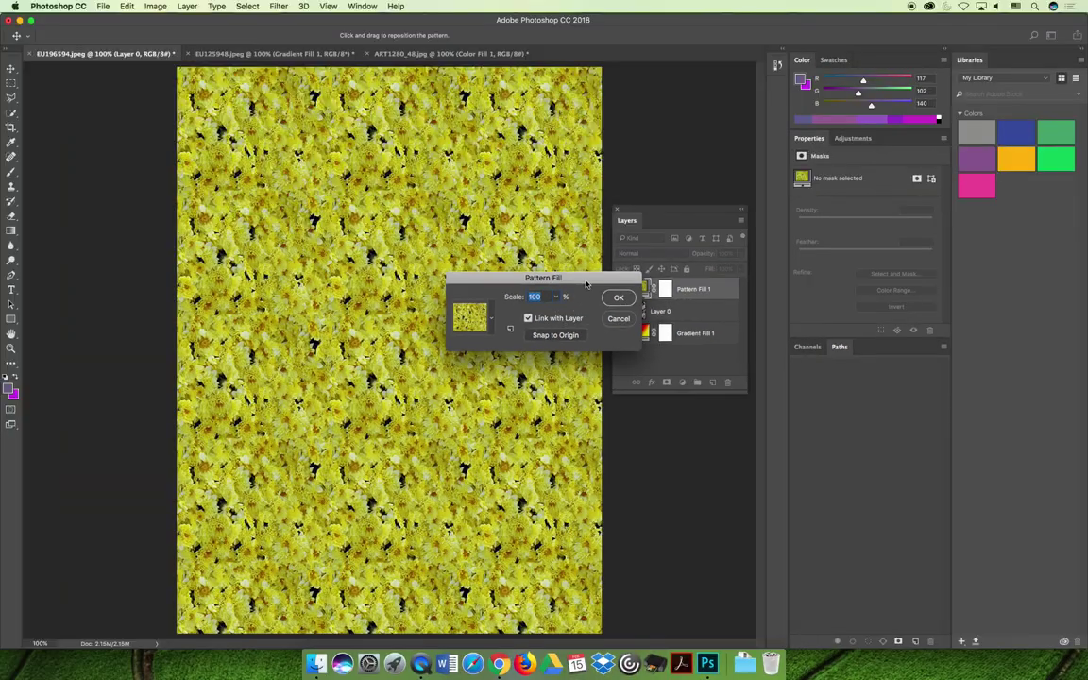
{"action": "left_click_drag", "start_coordinate": [513, 195], "coordinate": [447, 88]}
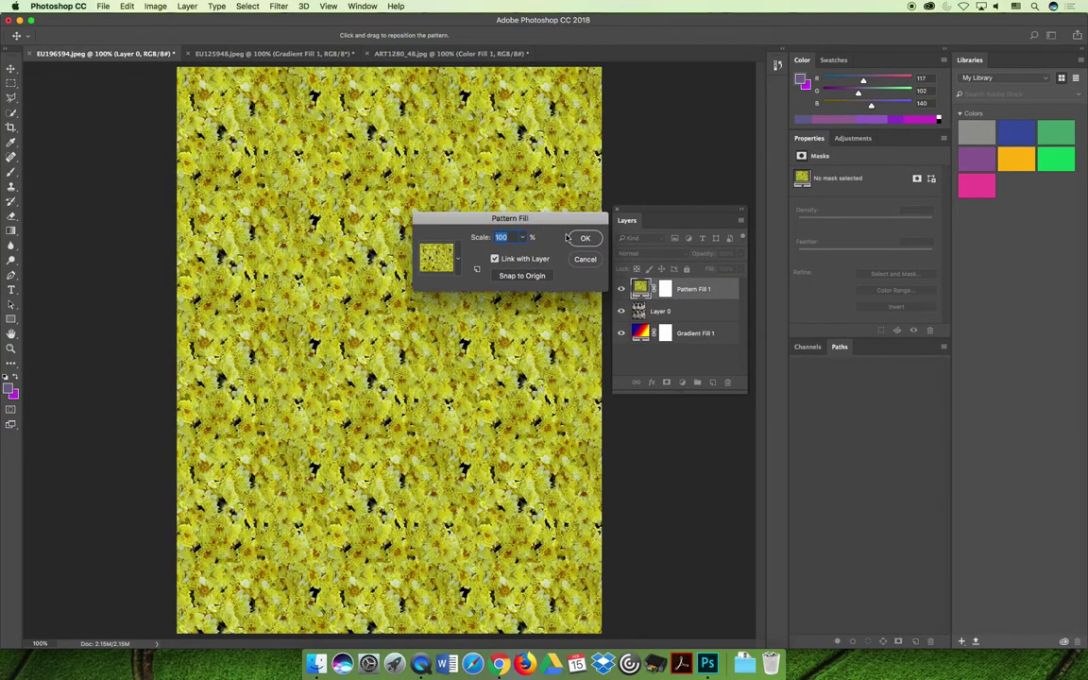
Choose the fine grey diagonal Extra Heavy Canvas pattern and enlarge its scale to 155%
{"action": "left_click", "coordinate": [459, 259]}
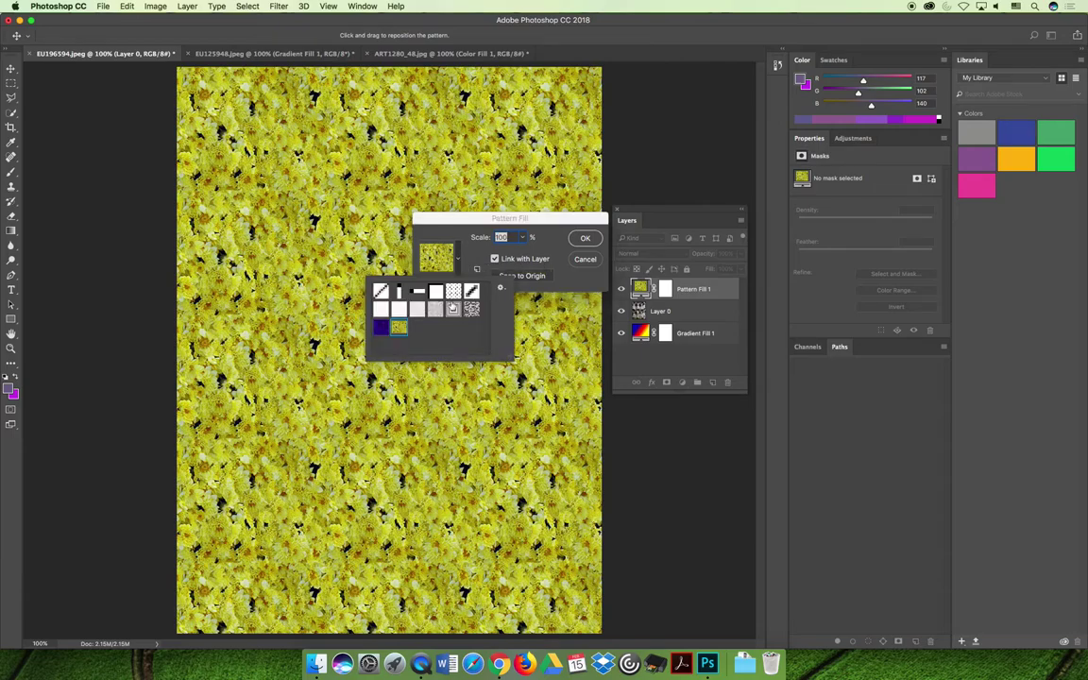
{"action": "left_click", "coordinate": [381, 327]}
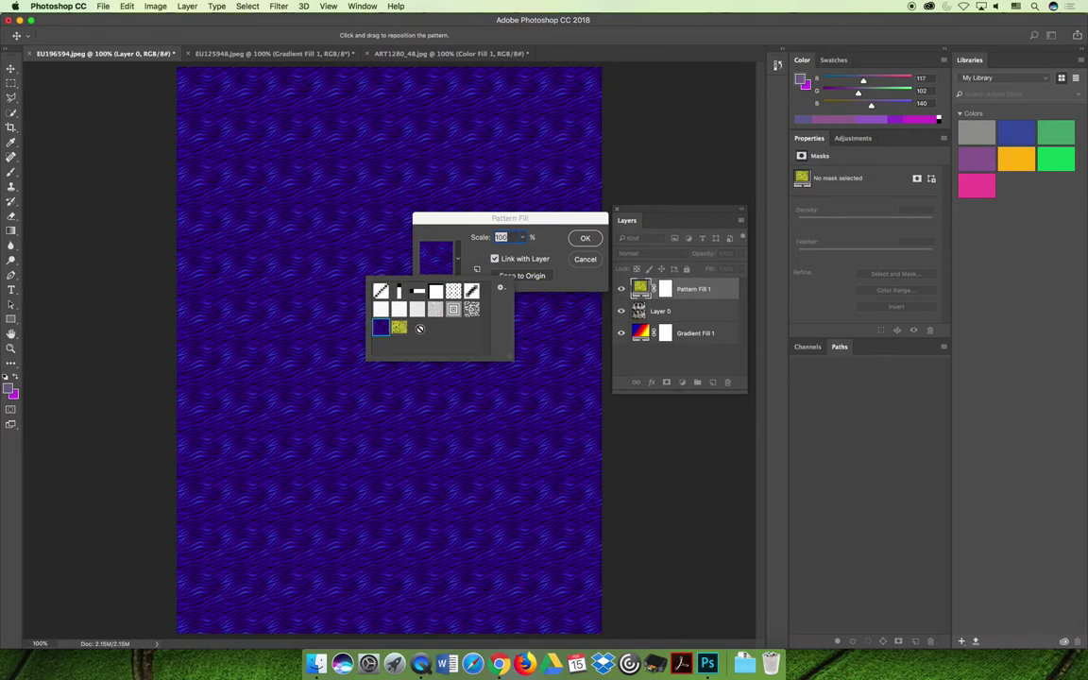
{"action": "left_click", "coordinate": [472, 310]}
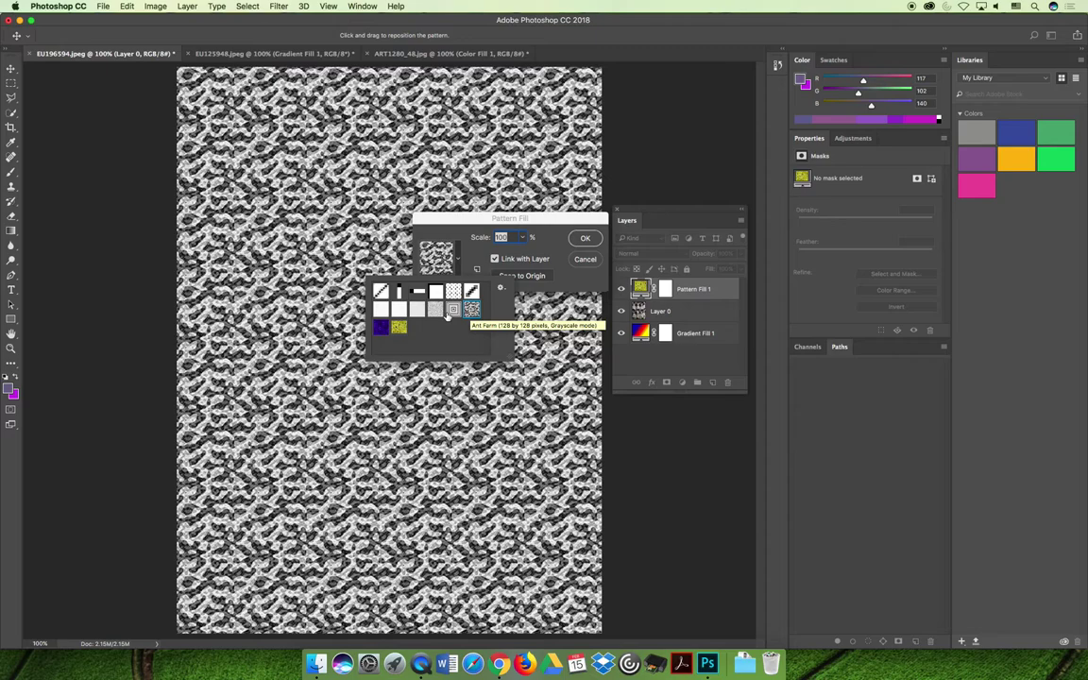
{"action": "left_click", "coordinate": [437, 311]}
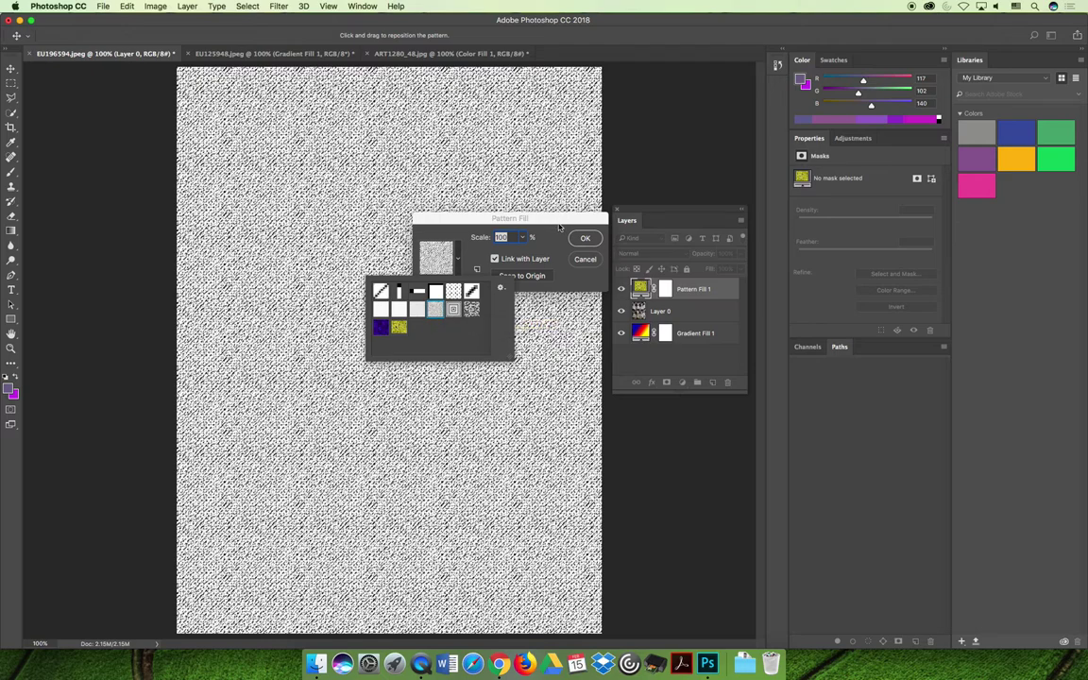
{"action": "left_click", "coordinate": [567, 236]}
{"action": "left_click", "coordinate": [522, 237]}
{"action": "mouse_move", "coordinate": [527, 252]}
{"action": "left_mouse_down"}
{"action": "mouse_move", "coordinate": [537, 253]}
{"action": "mouse_move", "coordinate": [524, 252]}
{"action": "left_mouse_up"}
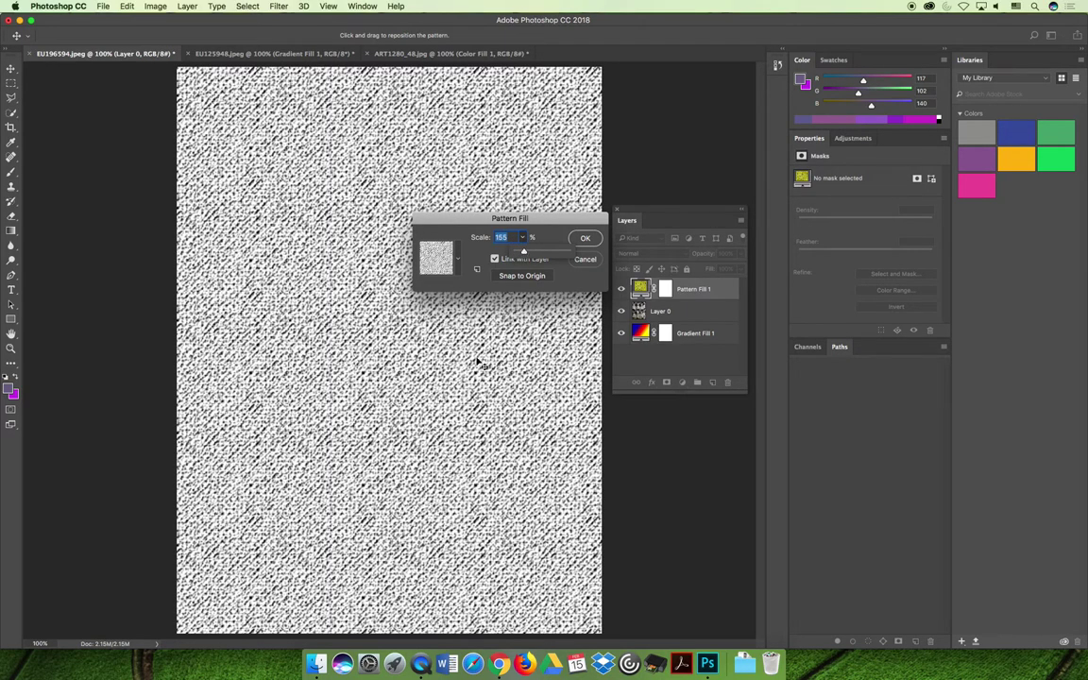
{"action": "left_click", "coordinate": [585, 238]}
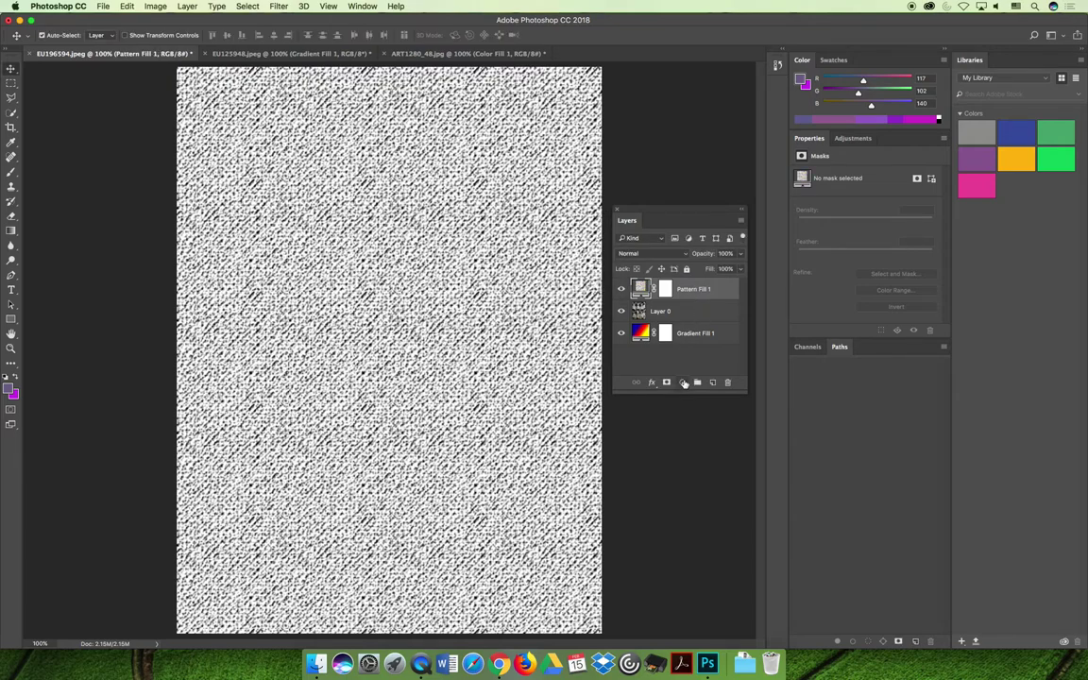
{"action": "left_click", "coordinate": [682, 382]}
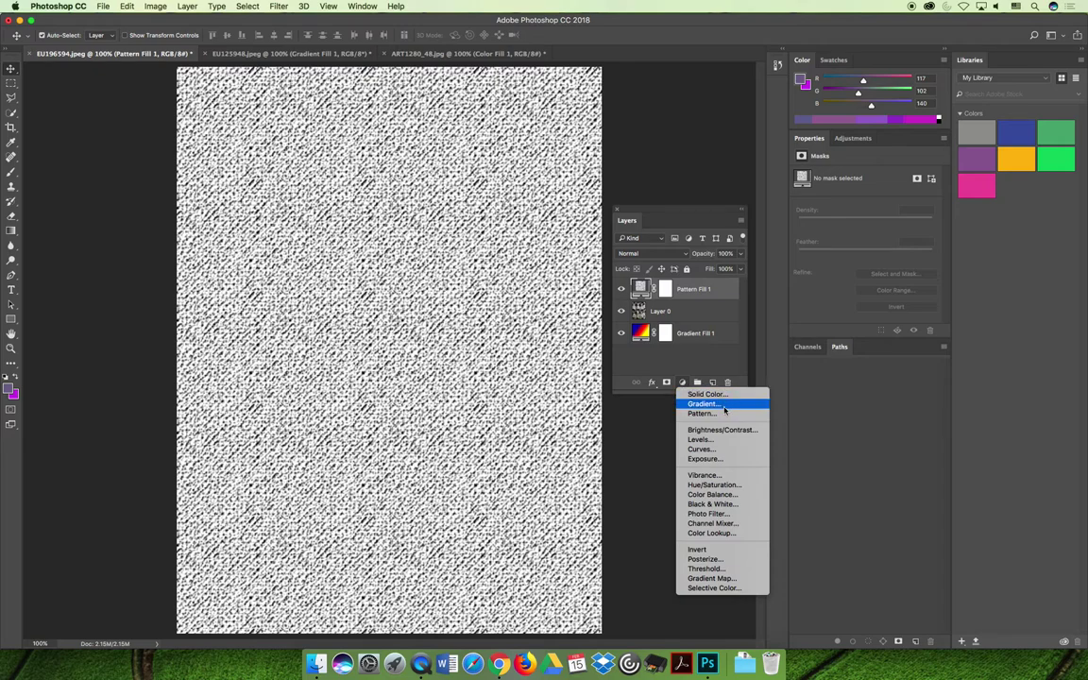
{"action": "left_click", "coordinate": [693, 362]}
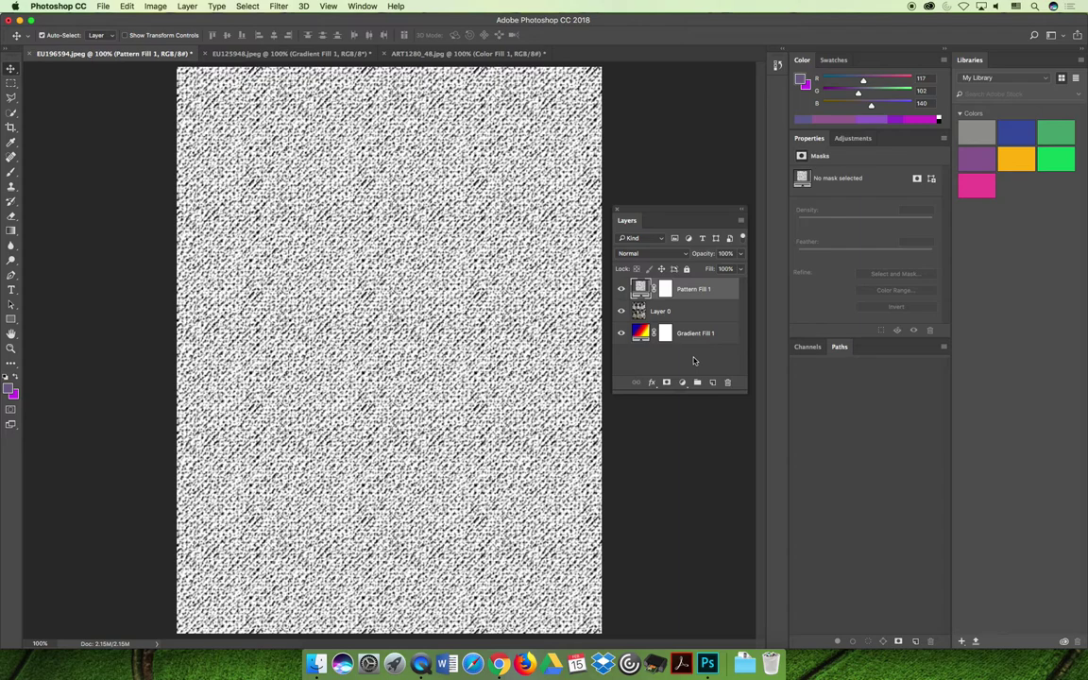
{"action": "left_click", "coordinate": [741, 268]}
{"action": "left_click_drag", "start_coordinate": [740, 284], "coordinate": [715, 285]}
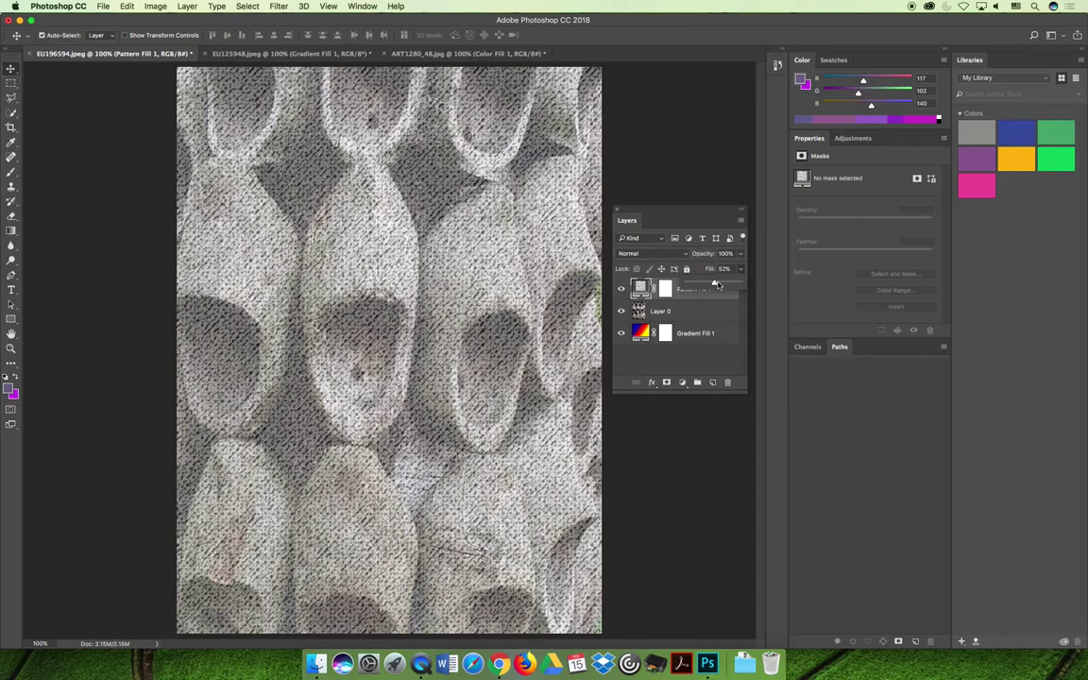
{"action": "left_click_drag", "start_coordinate": [716, 285], "coordinate": [740, 285]}
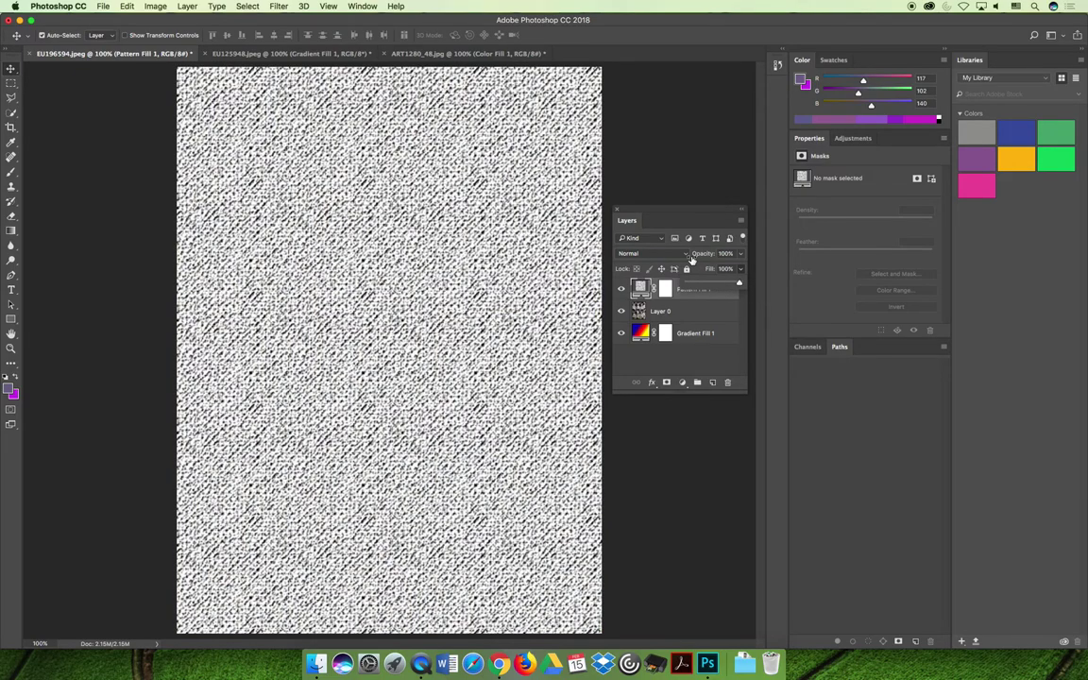
Set Pattern Fill 1's blend mode to Color Burn, after trying Darken and Multiply
{"action": "left_click", "coordinate": [688, 256]}
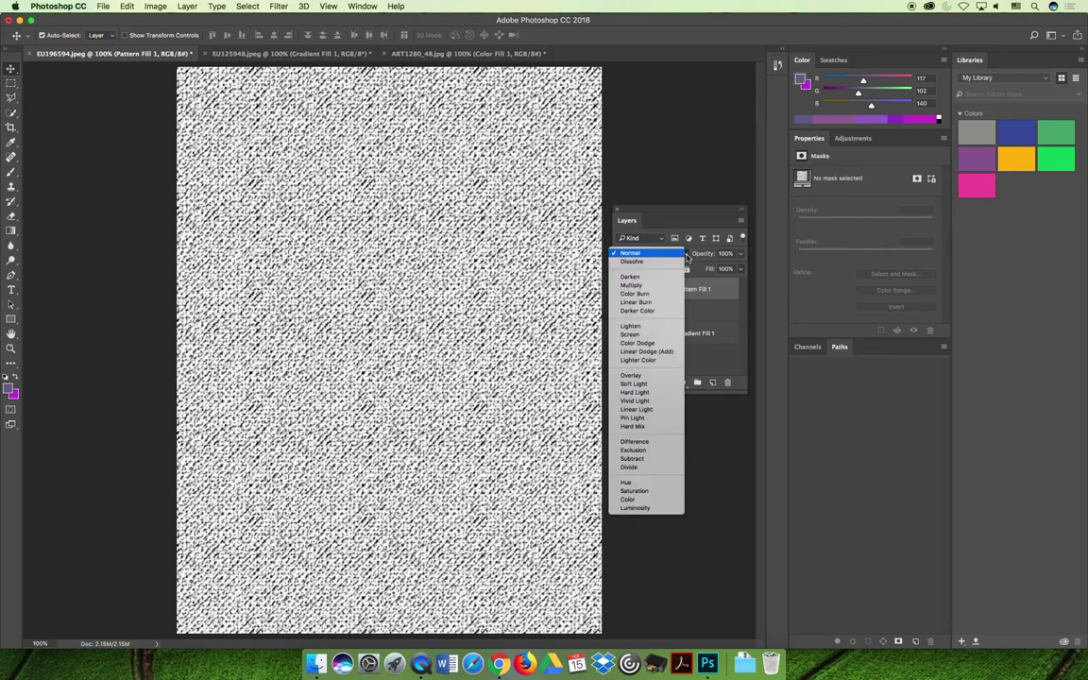
{"action": "left_click", "coordinate": [667, 277]}
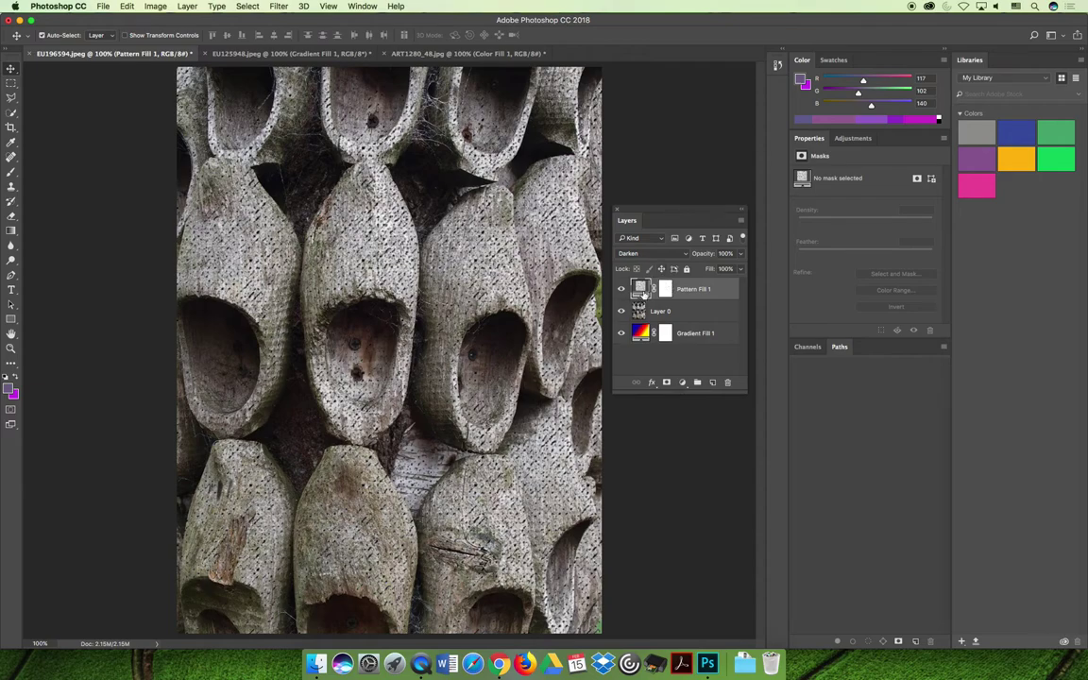
{"action": "left_click", "coordinate": [652, 253]}
{"action": "left_click", "coordinate": [648, 264]}
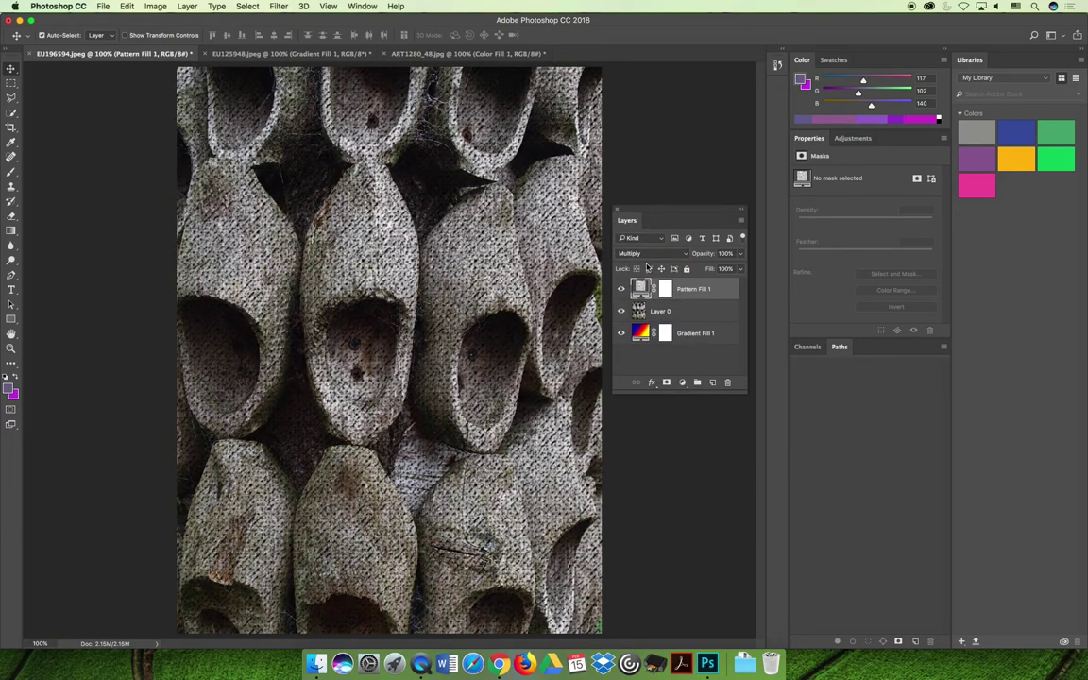
{"action": "left_click", "coordinate": [648, 253]}
{"action": "left_click", "coordinate": [649, 257]}
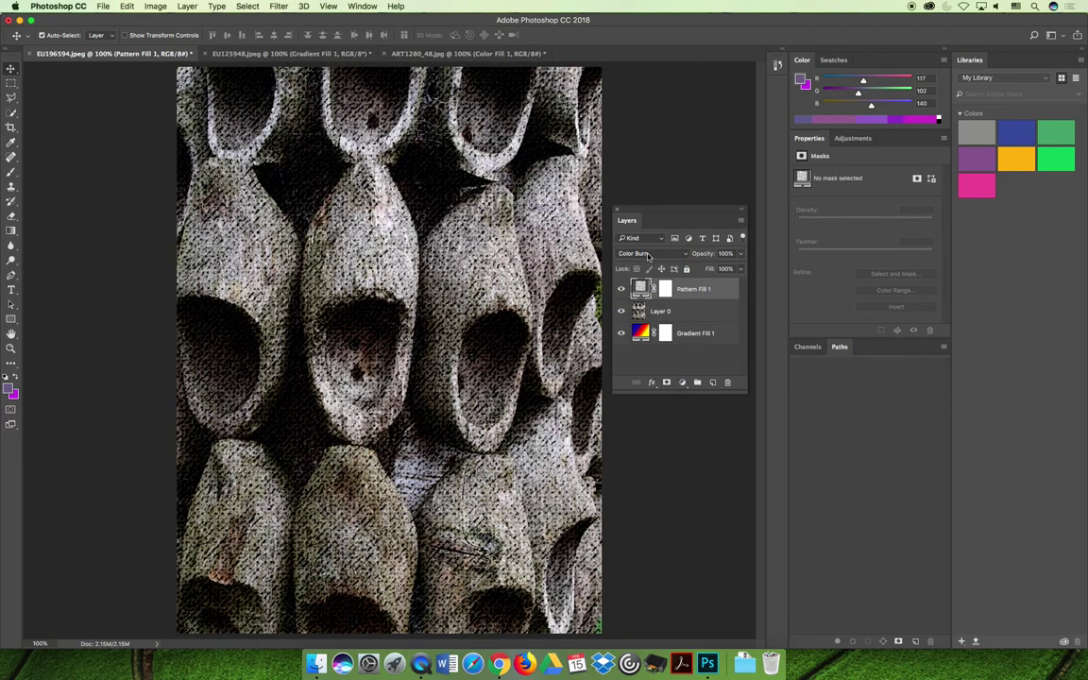
{"action": "left_click", "coordinate": [648, 254]}
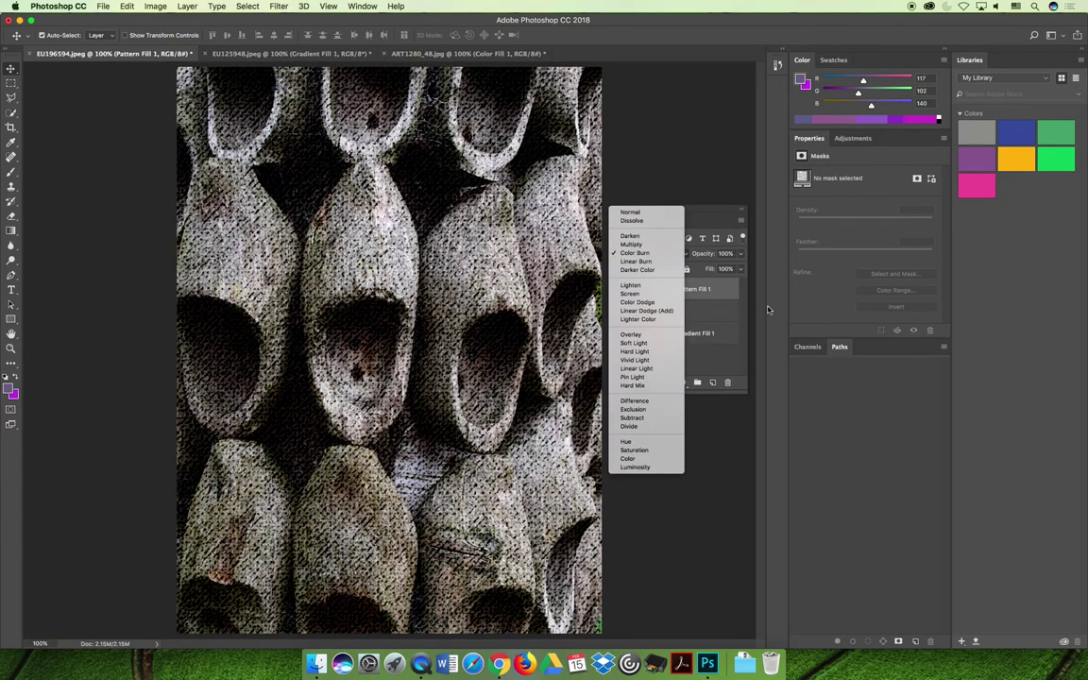
{"action": "left_click", "coordinate": [728, 318]}
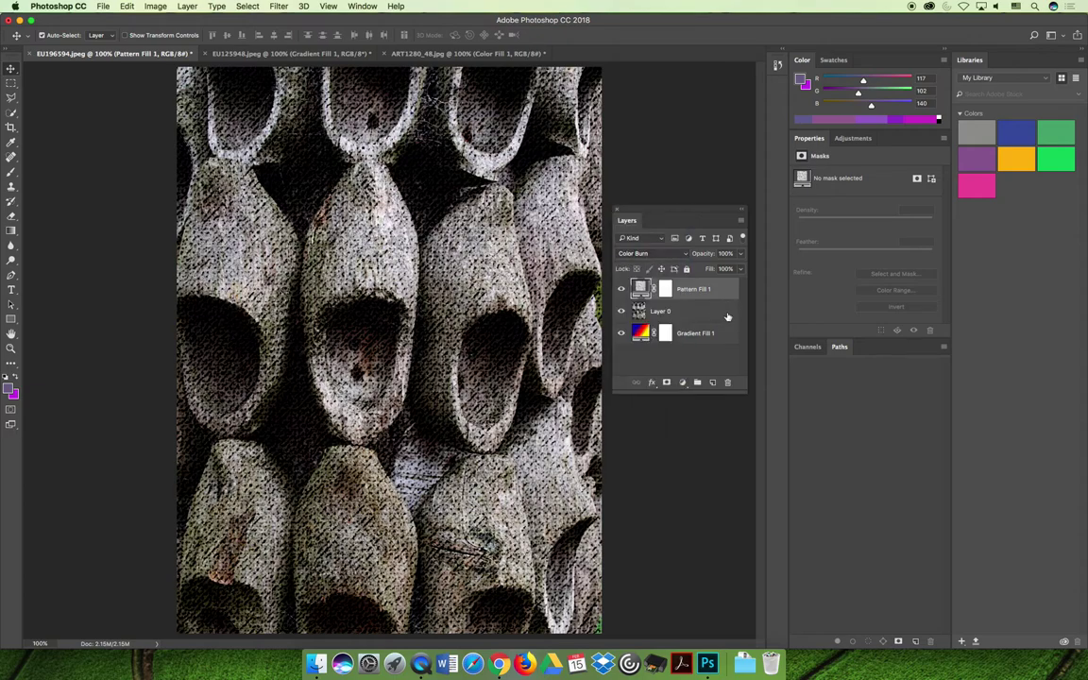
Test Fill at 55%, return it to 100%, and deselect the layers
{"action": "left_click", "coordinate": [740, 269]}
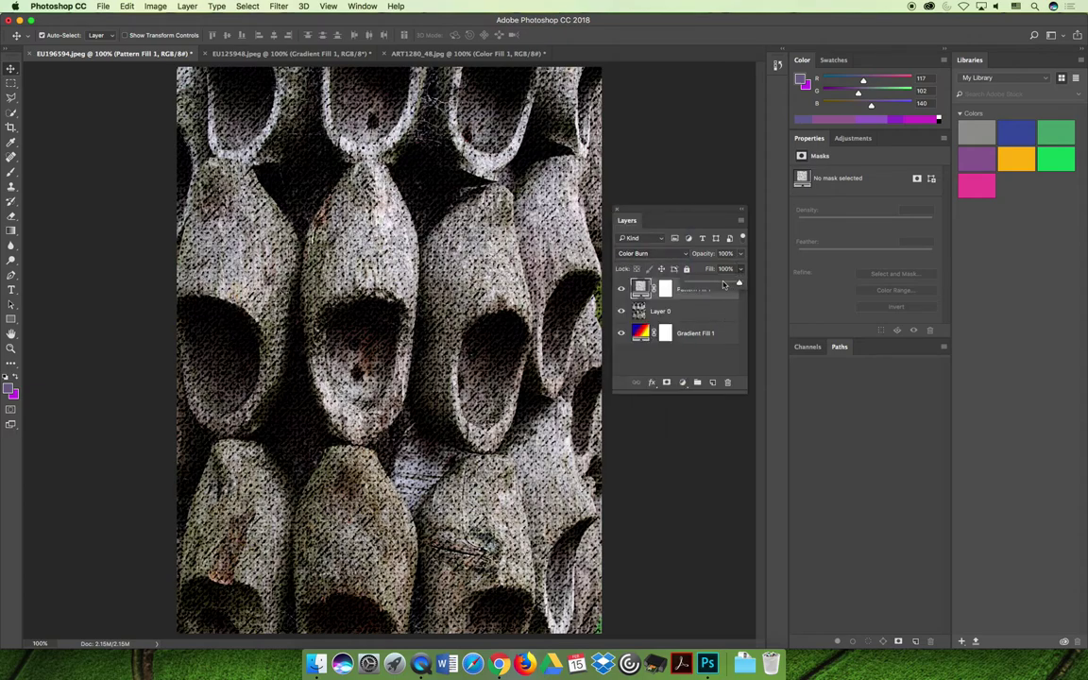
{"action": "left_click_drag", "start_coordinate": [720, 284], "coordinate": [716, 285]}
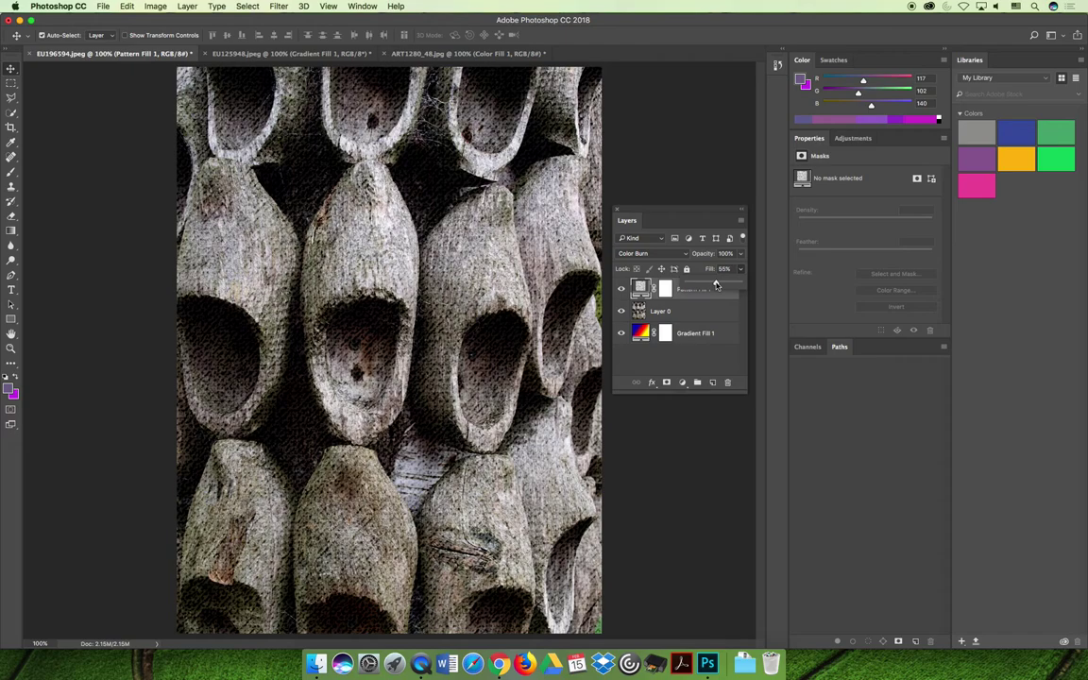
{"action": "left_click_drag", "start_coordinate": [716, 285], "coordinate": [767, 285]}
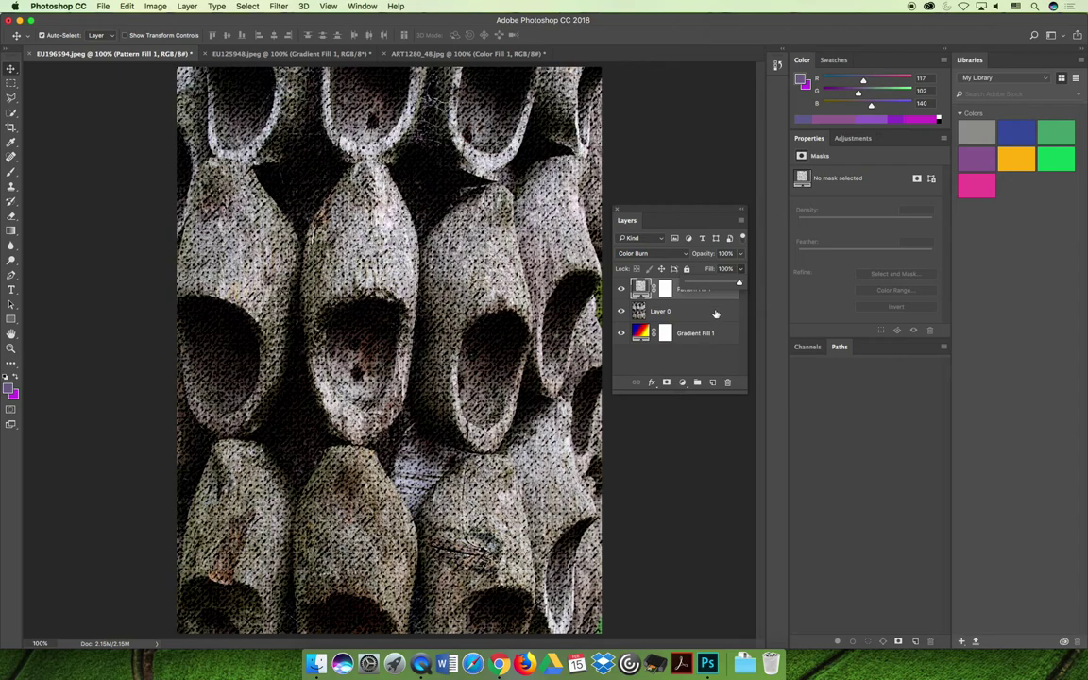
{"action": "left_click", "coordinate": [704, 361]}
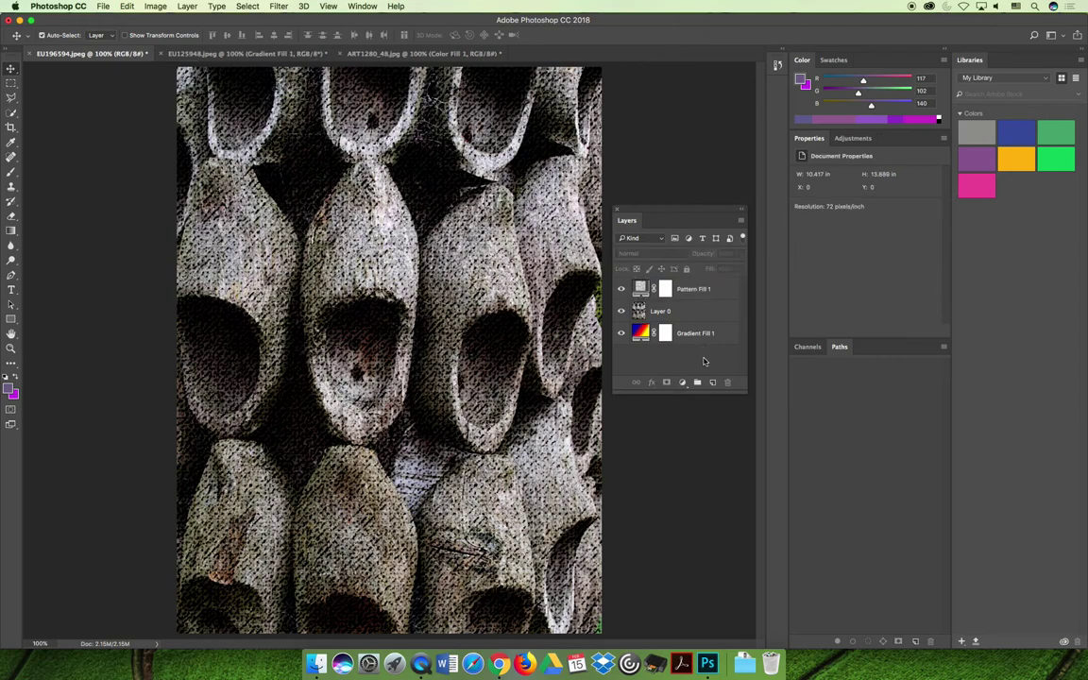